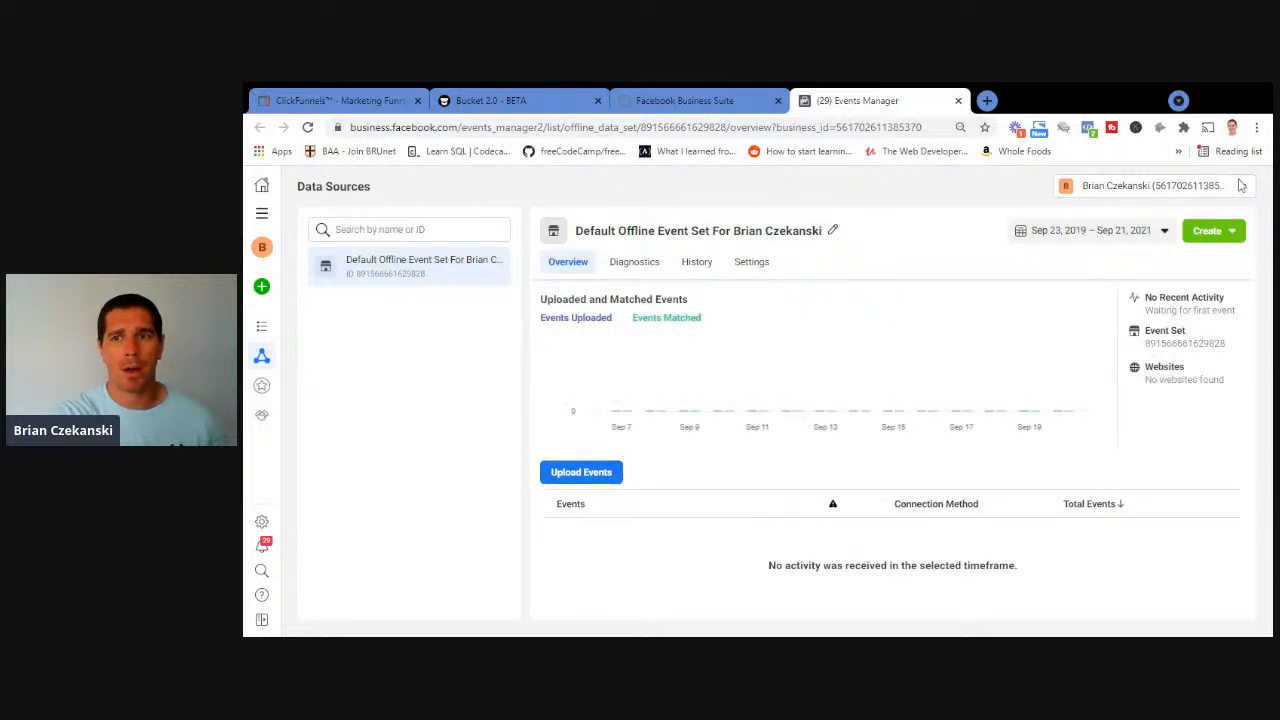
Select the "main" ad account as the business asset for the data sources
{"action": "left_click", "coordinate": [1243, 187]}
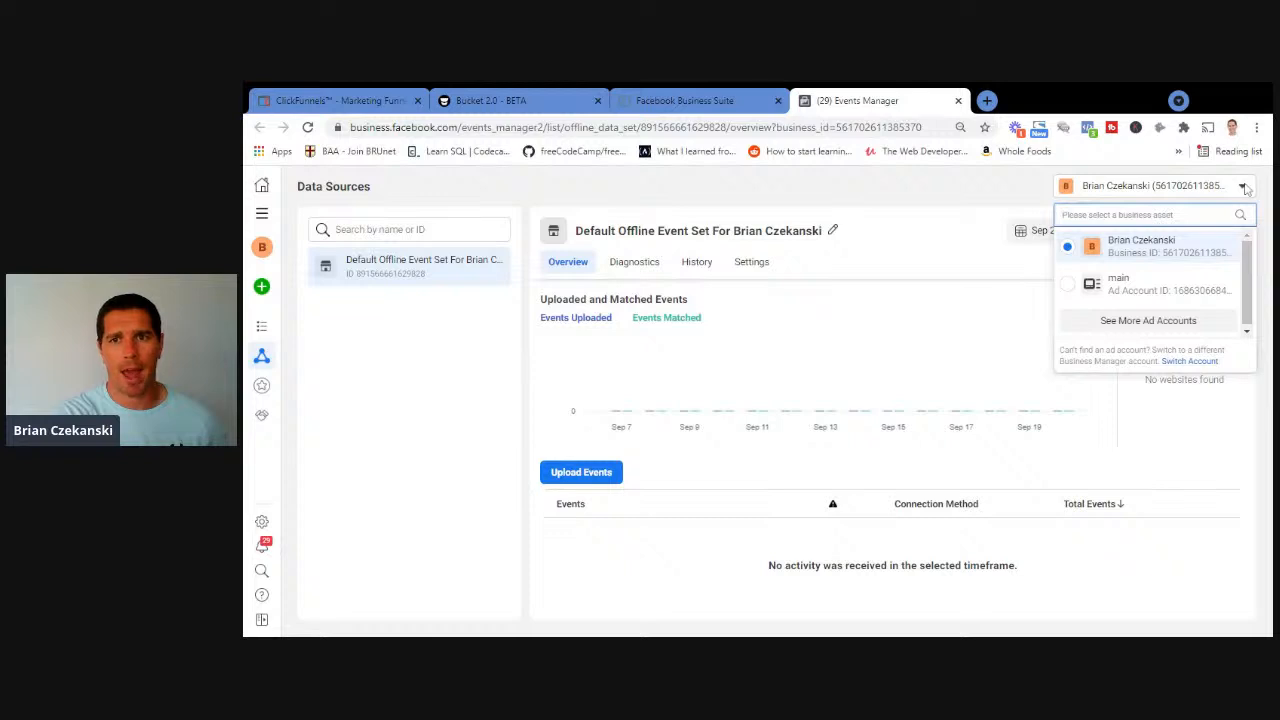
{"action": "left_click", "coordinate": [1188, 289]}
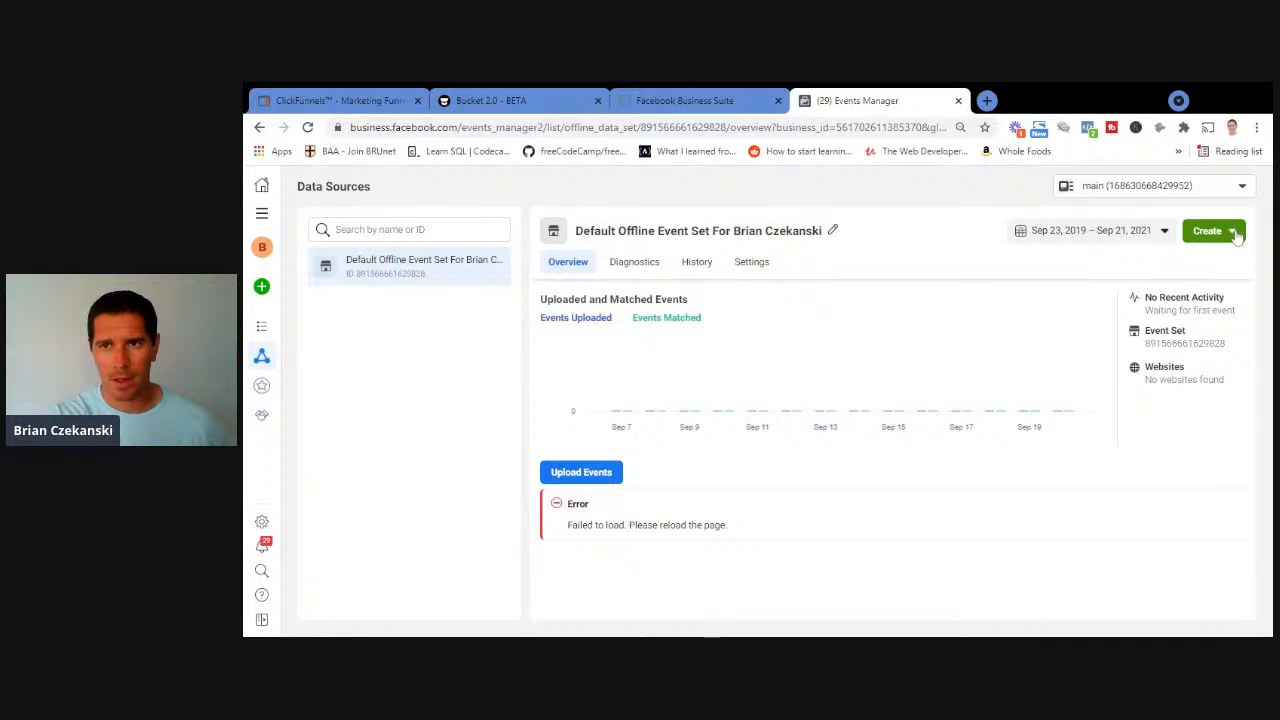
{"action": "left_click", "coordinate": [1234, 232]}
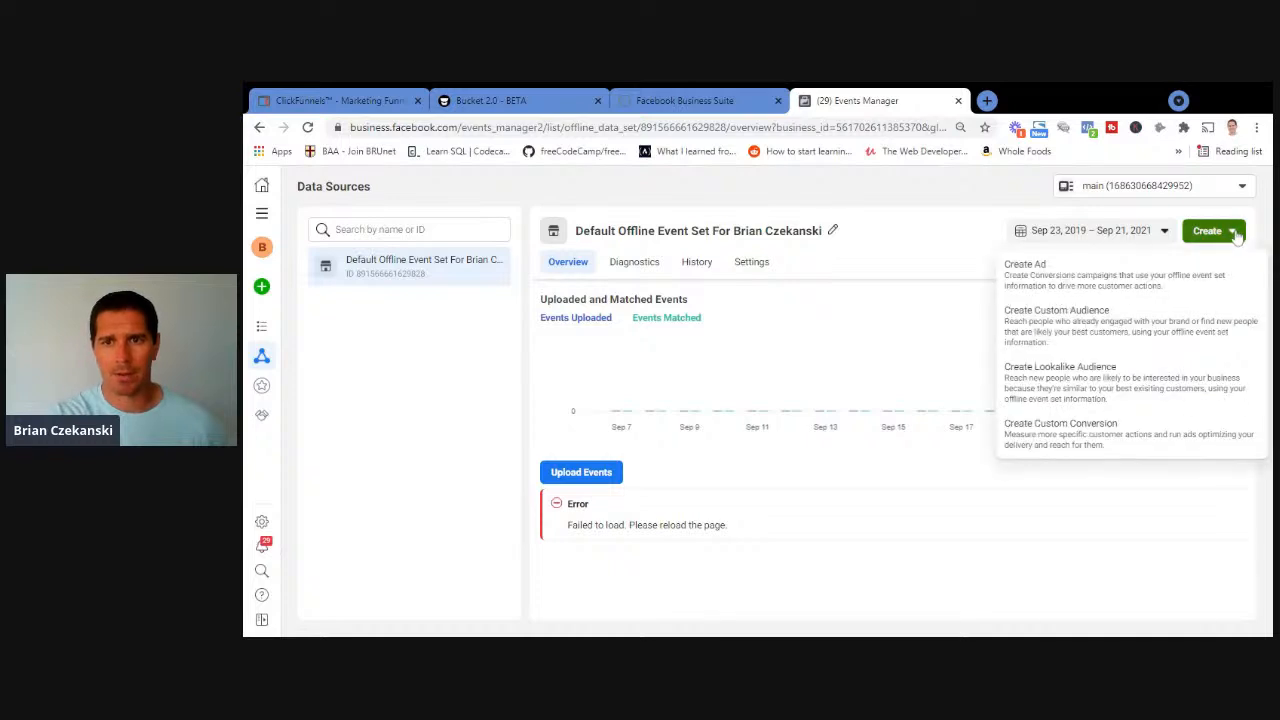
{"action": "left_click", "coordinate": [1217, 236]}
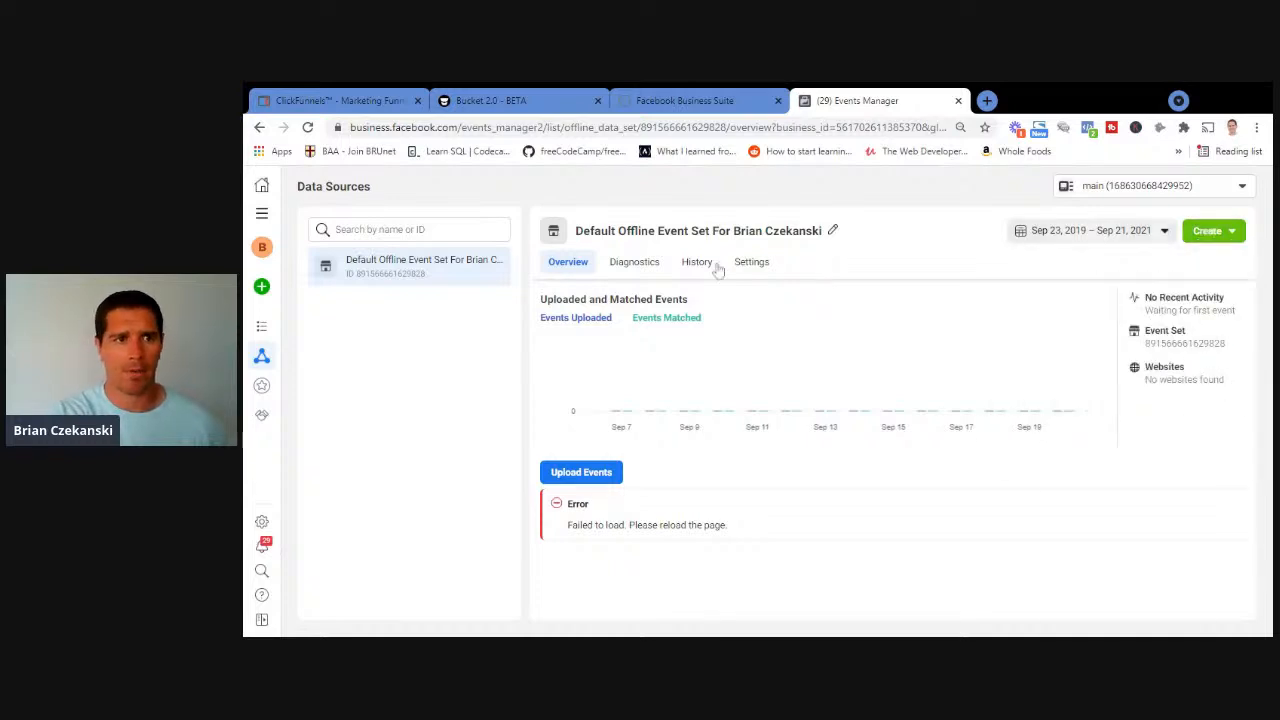
Start connecting a new data source of the Web type
{"action": "mouse_move", "coordinate": [261, 290]}
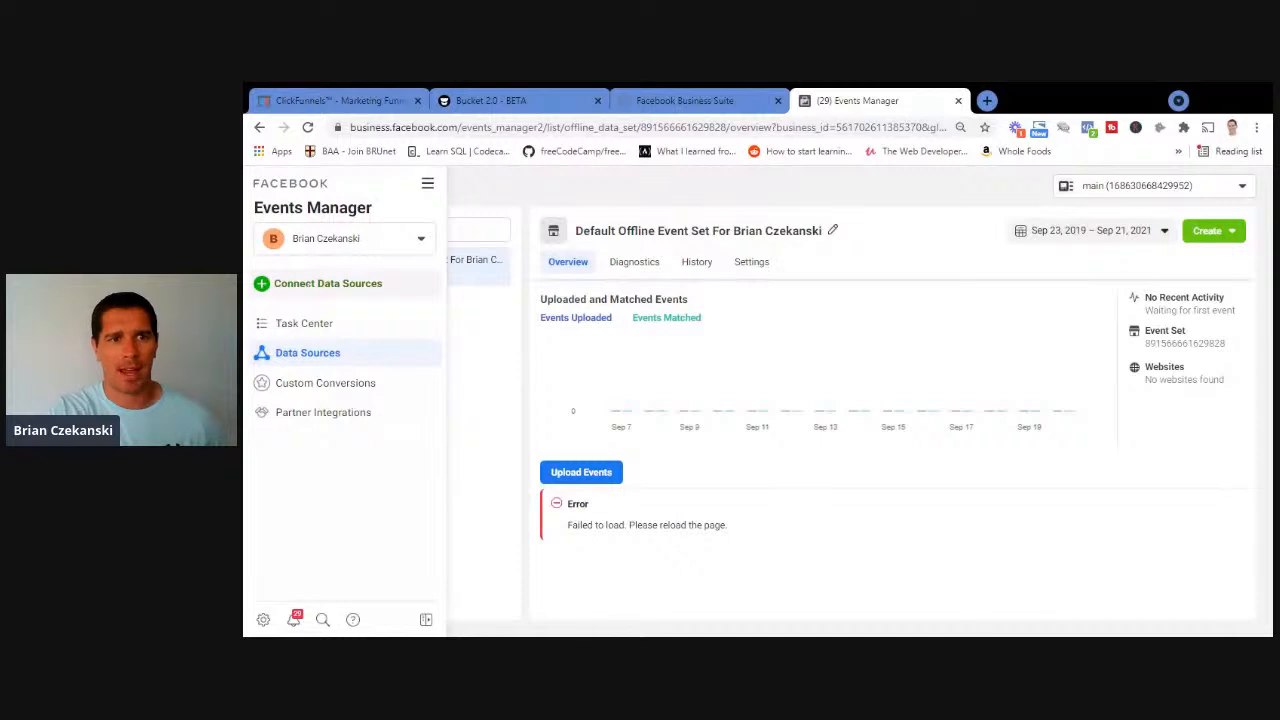
{"action": "left_click", "coordinate": [310, 285]}
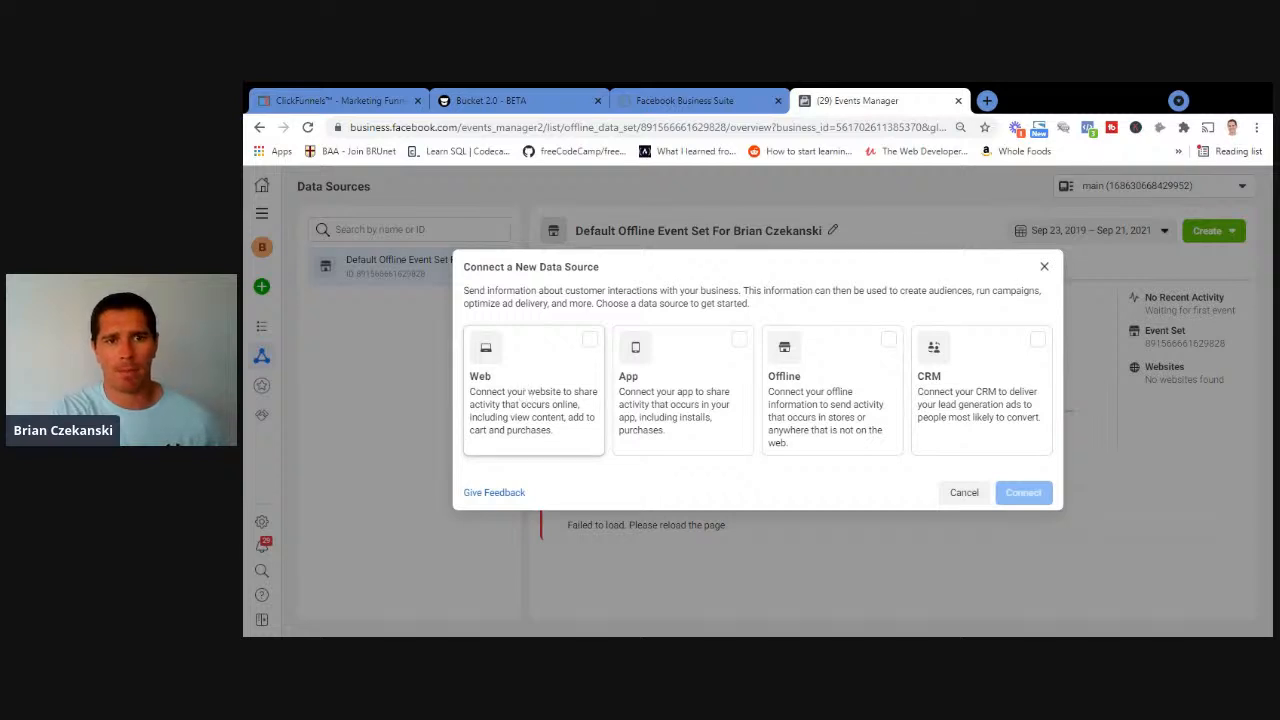
{"action": "left_click", "coordinate": [525, 398]}
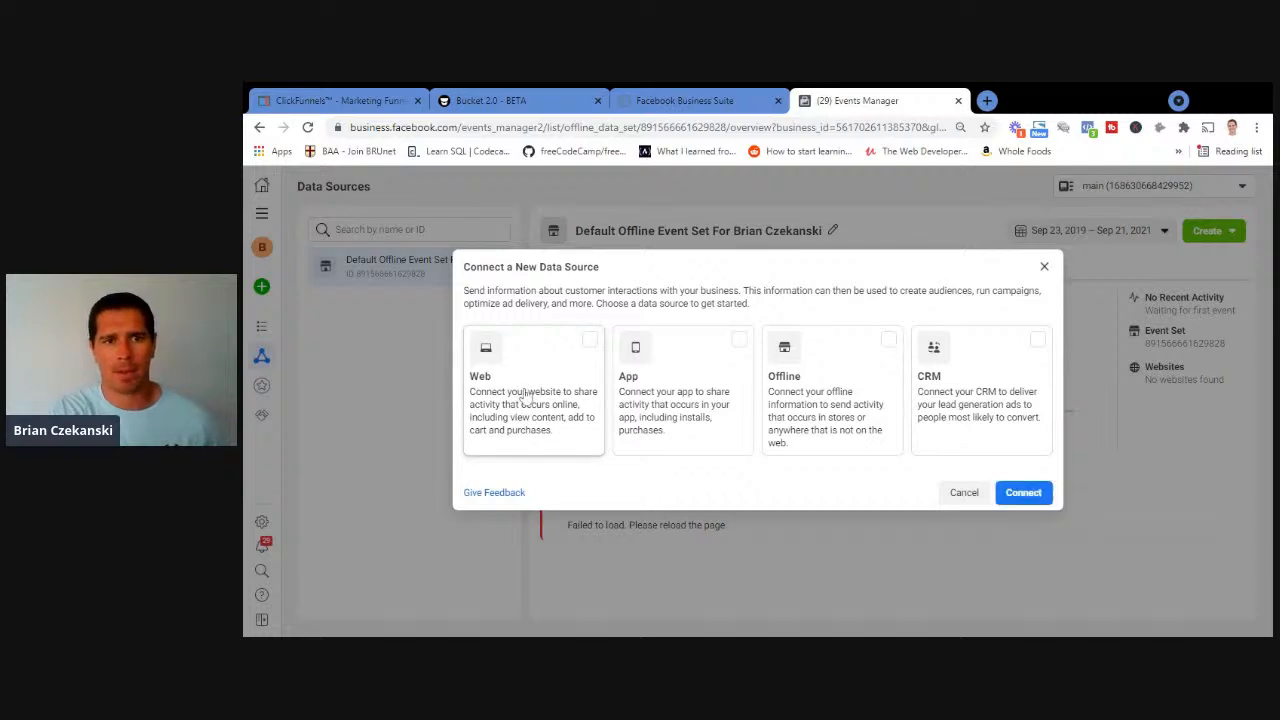
{"action": "left_click", "coordinate": [1023, 492]}
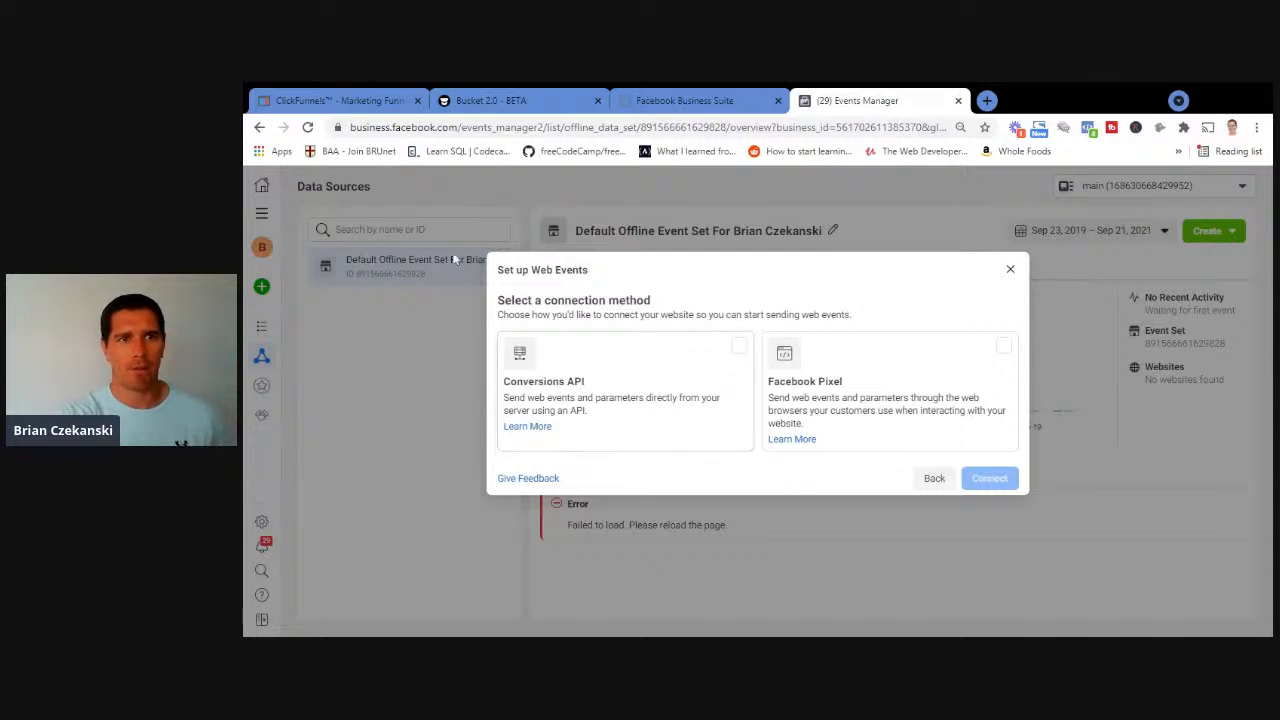
Switch to ClickFunnels and review the details of the Facebook "ad integration" in the account's integrations
{"action": "left_click", "coordinate": [352, 103]}
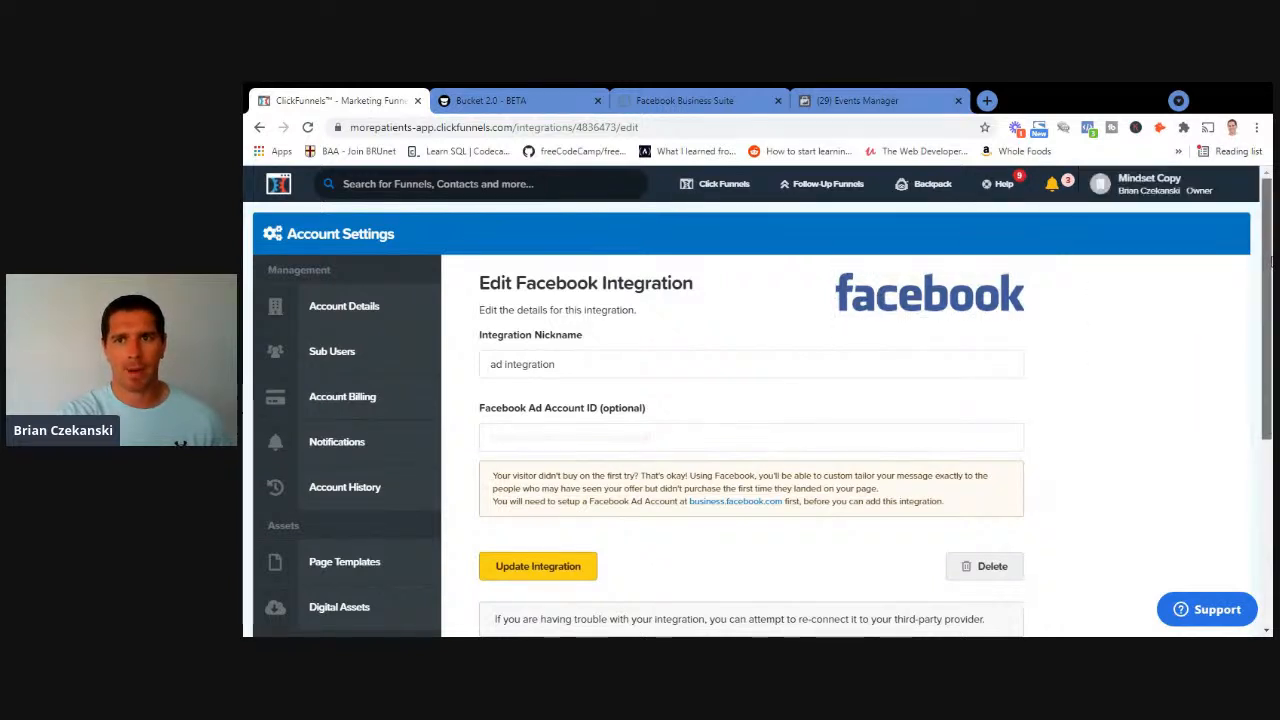
{"action": "left_click_drag", "start_coordinate": [1270, 260], "coordinate": [1266, 311]}
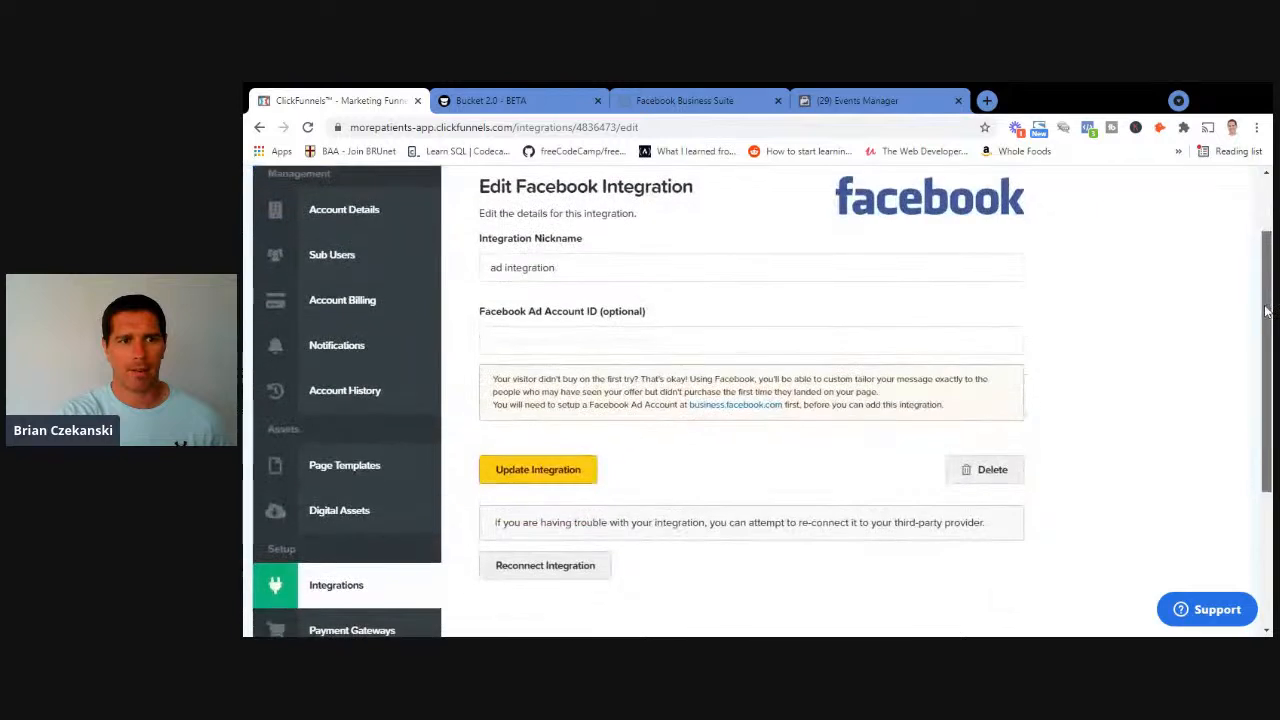
{"action": "left_click", "coordinate": [347, 594]}
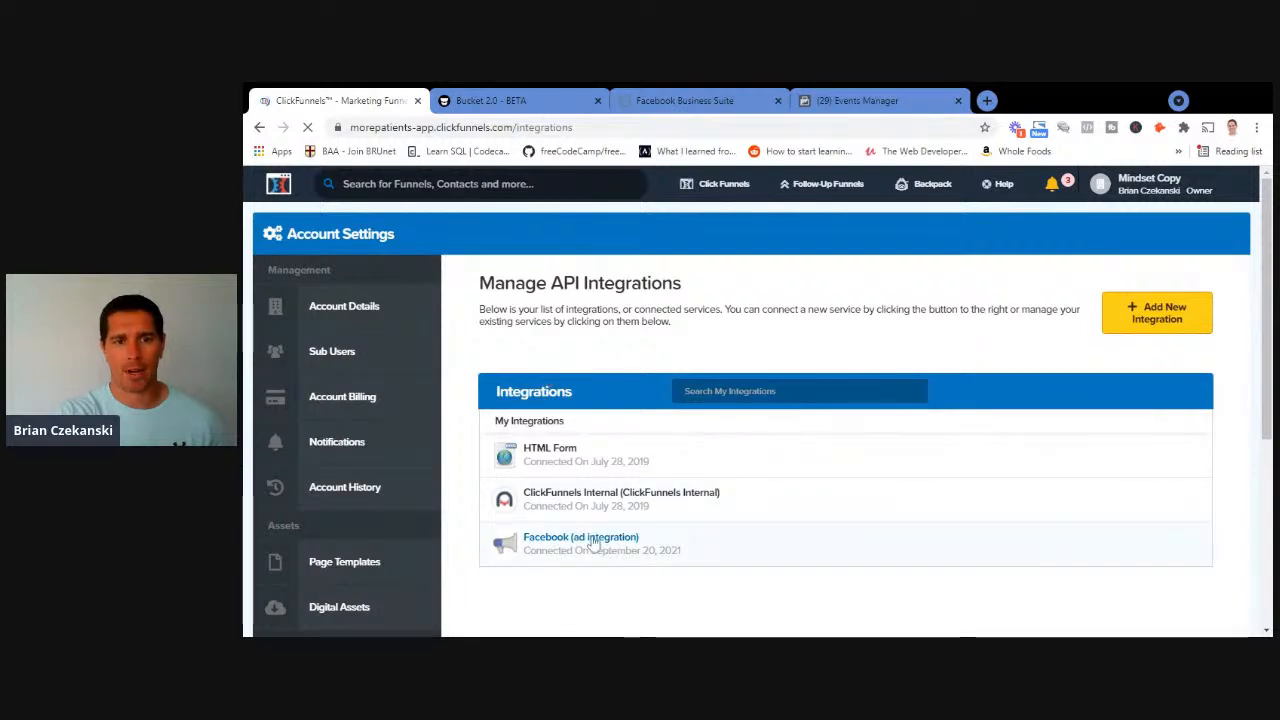
{"action": "left_click", "coordinate": [594, 541]}
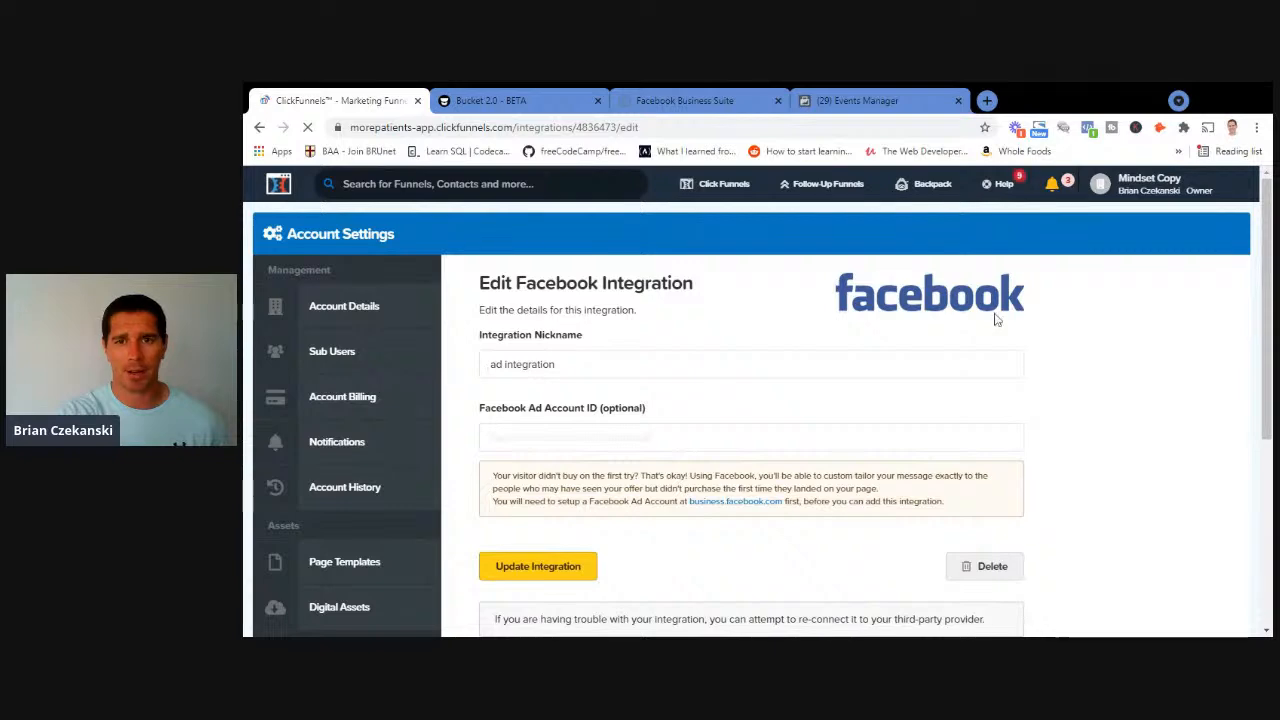
{"action": "left_click_drag", "start_coordinate": [1270, 280], "coordinate": [1266, 252]}
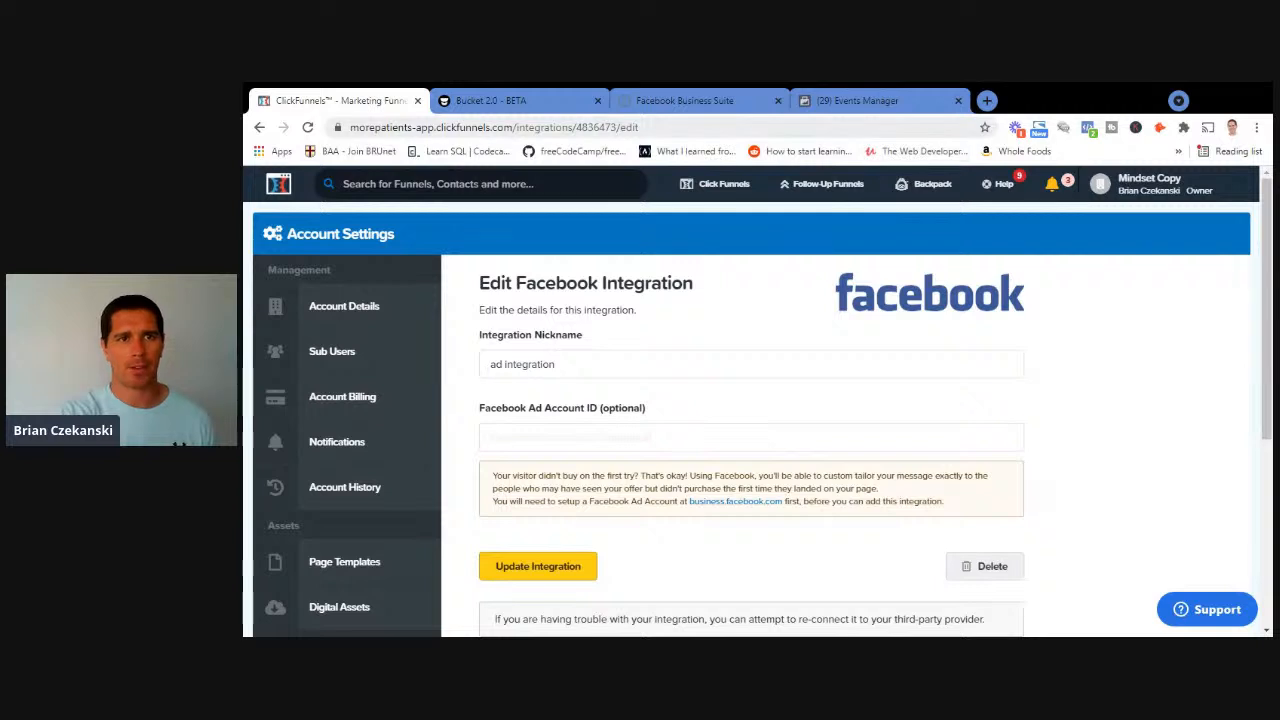
Switch to Bucket 2.0 and examine the funnel's Facebook Pixel settings and connected integrations
{"action": "left_click", "coordinate": [490, 101]}
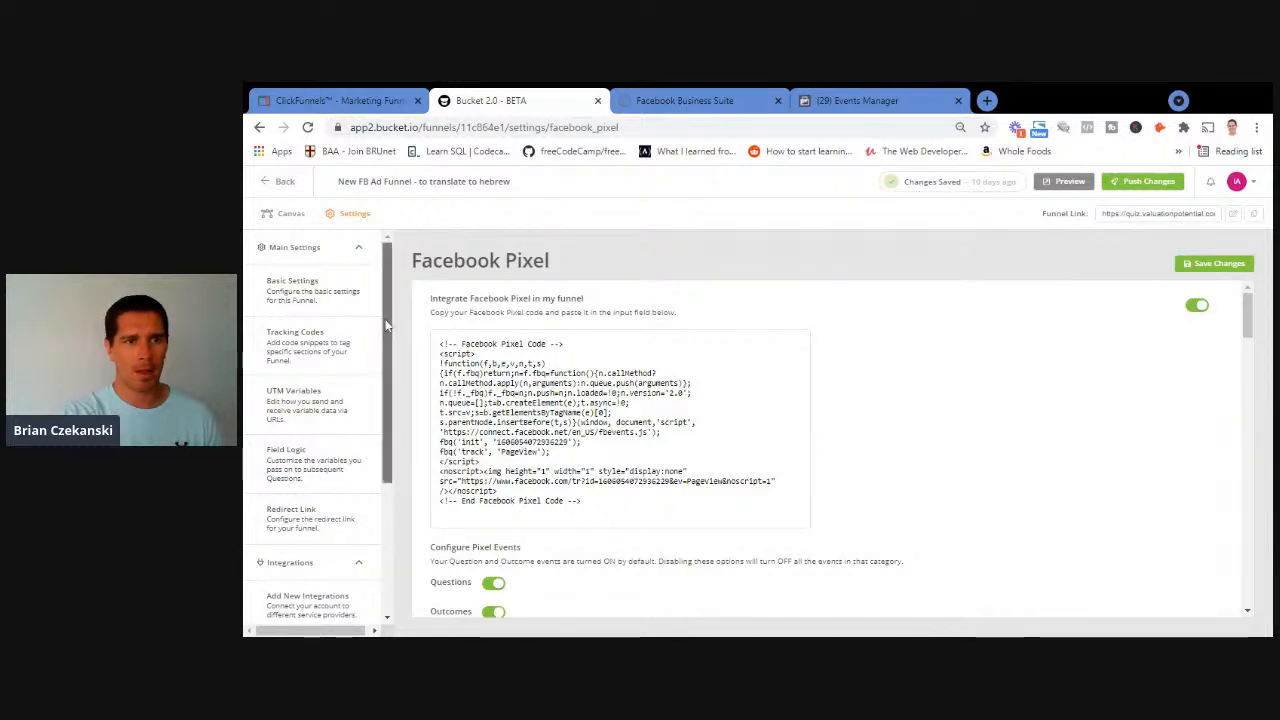
{"action": "left_click_drag", "start_coordinate": [385, 320], "coordinate": [383, 458]}
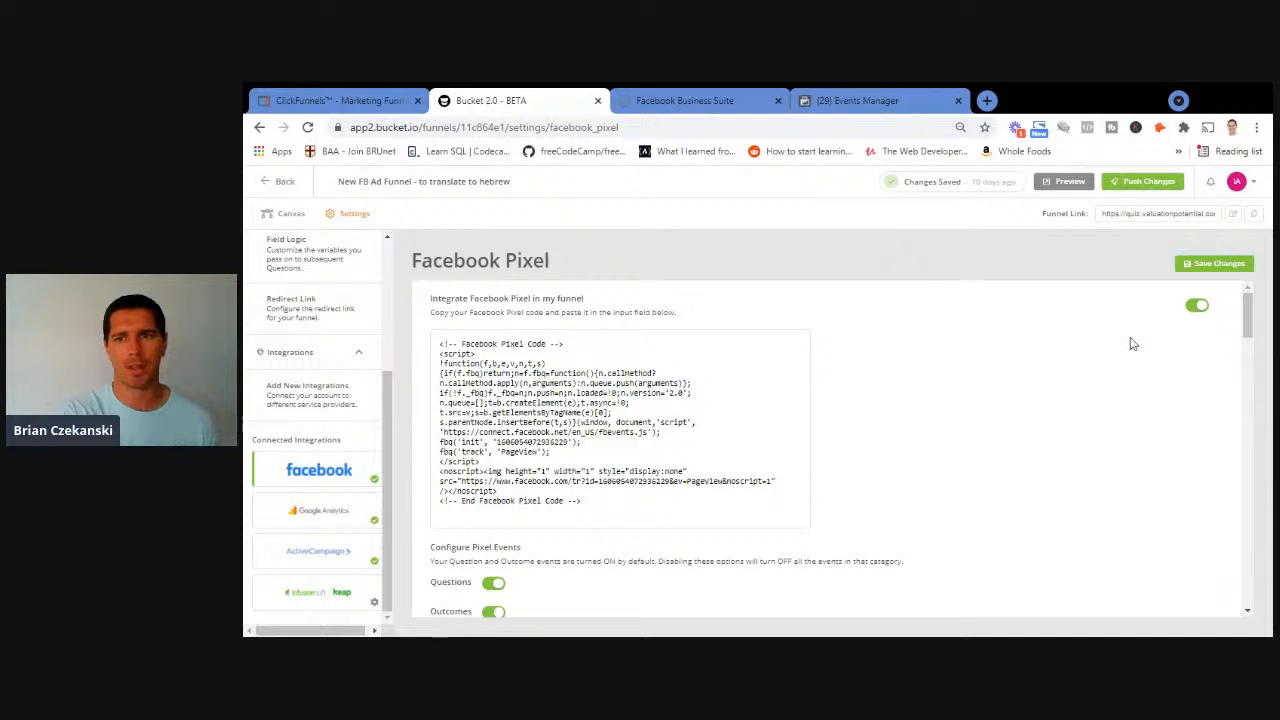
{"action": "mouse_move", "coordinate": [1247, 322]}
{"action": "left_mouse_down"}
{"action": "mouse_move", "coordinate": [1246, 359]}
{"action": "mouse_move", "coordinate": [1246, 315]}
{"action": "left_mouse_up"}
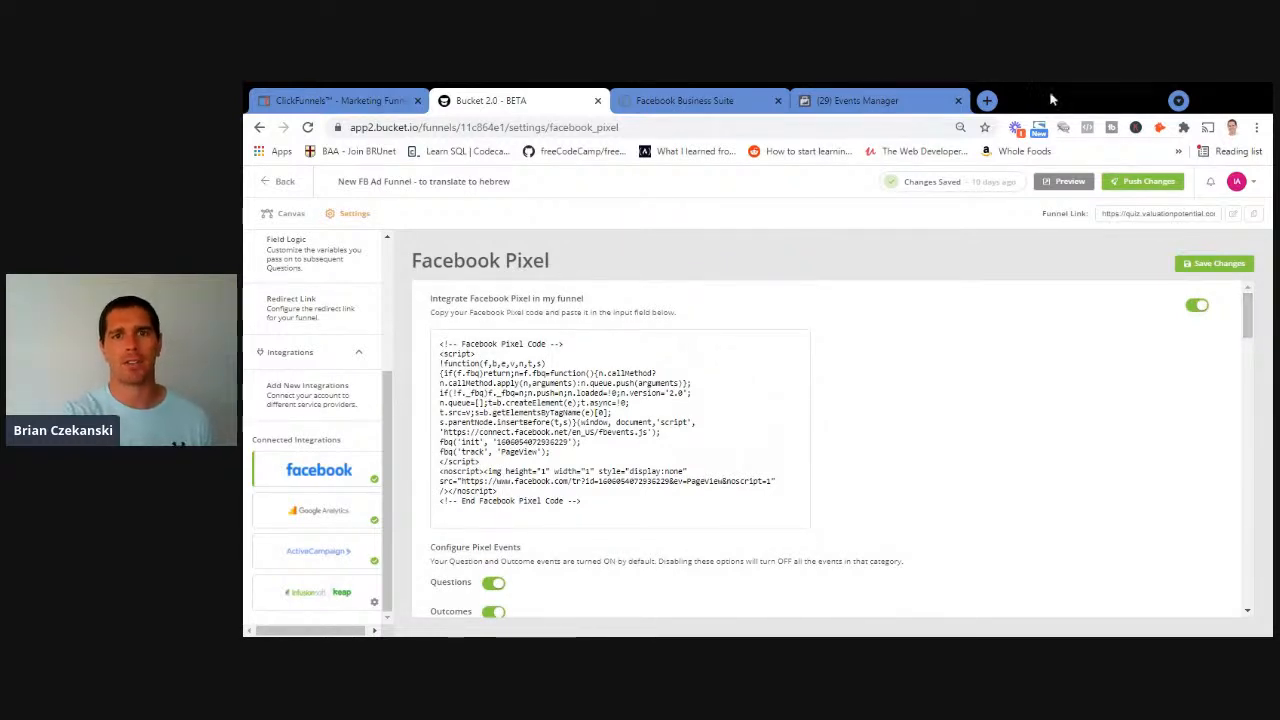
Return to Events Manager, choose Facebook Pixel as the web connection method and proceed to the pixel details
{"action": "left_click", "coordinate": [876, 97]}
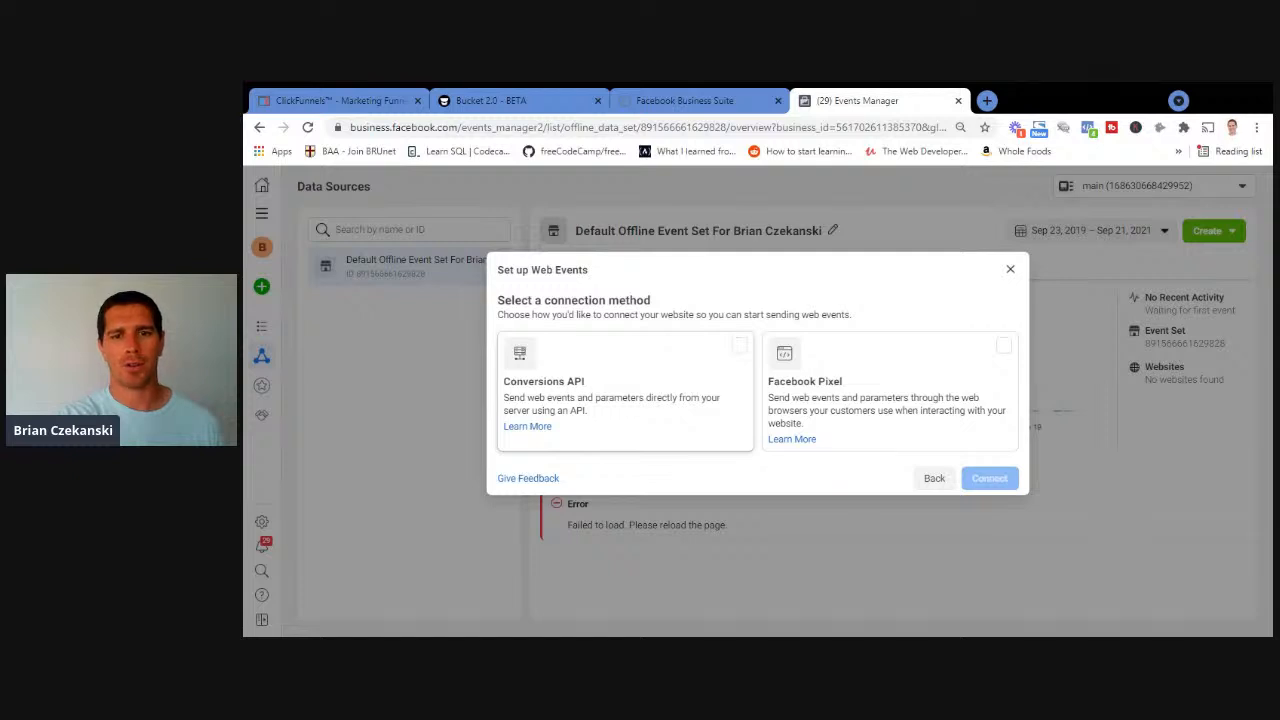
{"action": "left_click", "coordinate": [810, 396]}
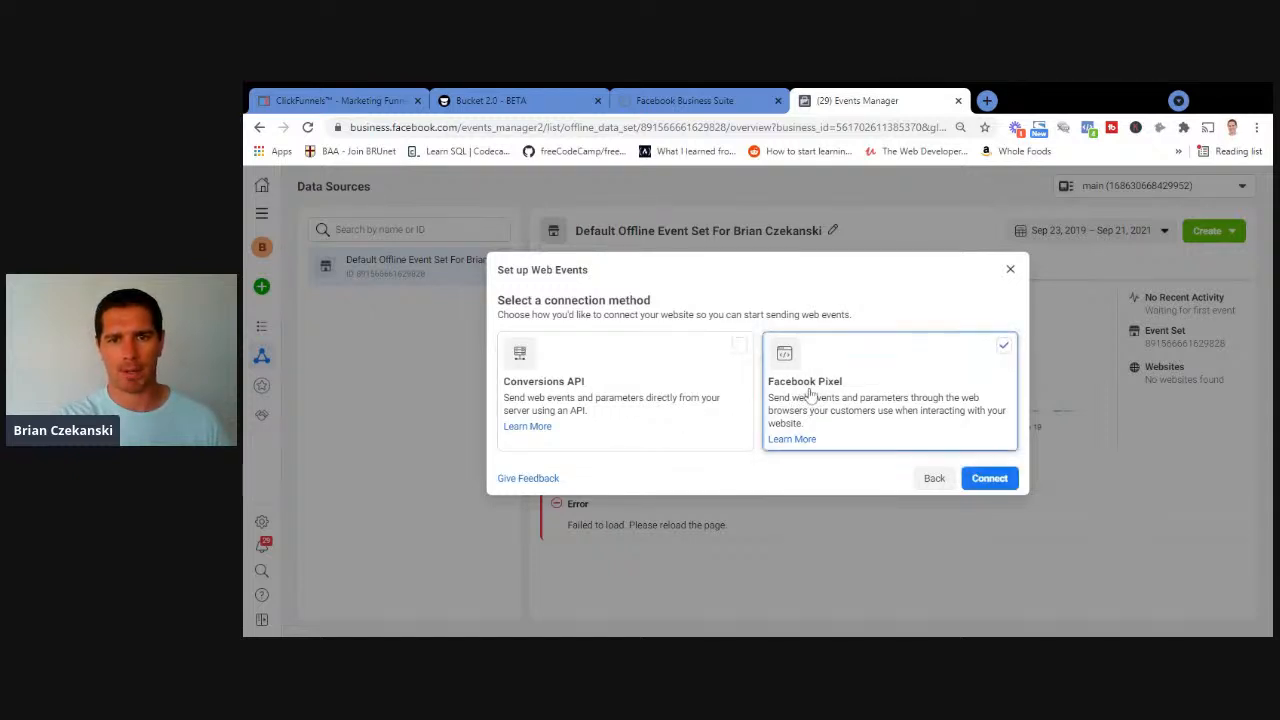
{"action": "left_click", "coordinate": [989, 479]}
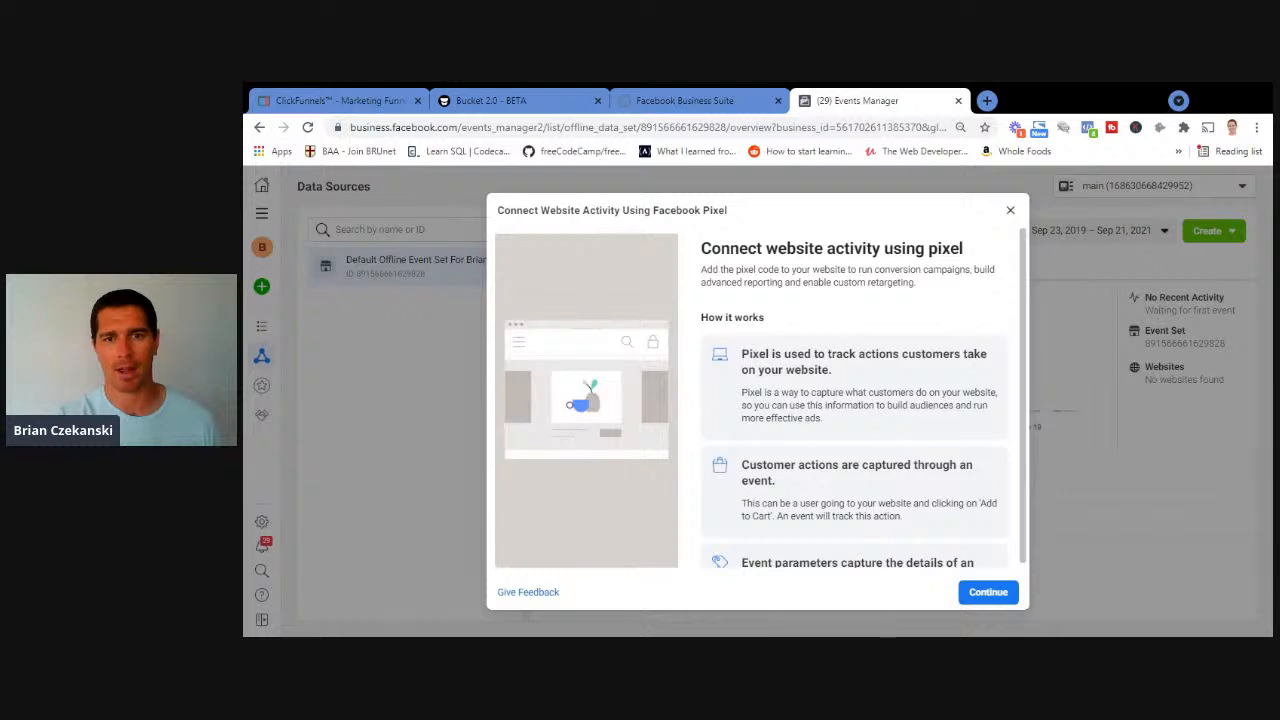
{"action": "left_click", "coordinate": [988, 592]}
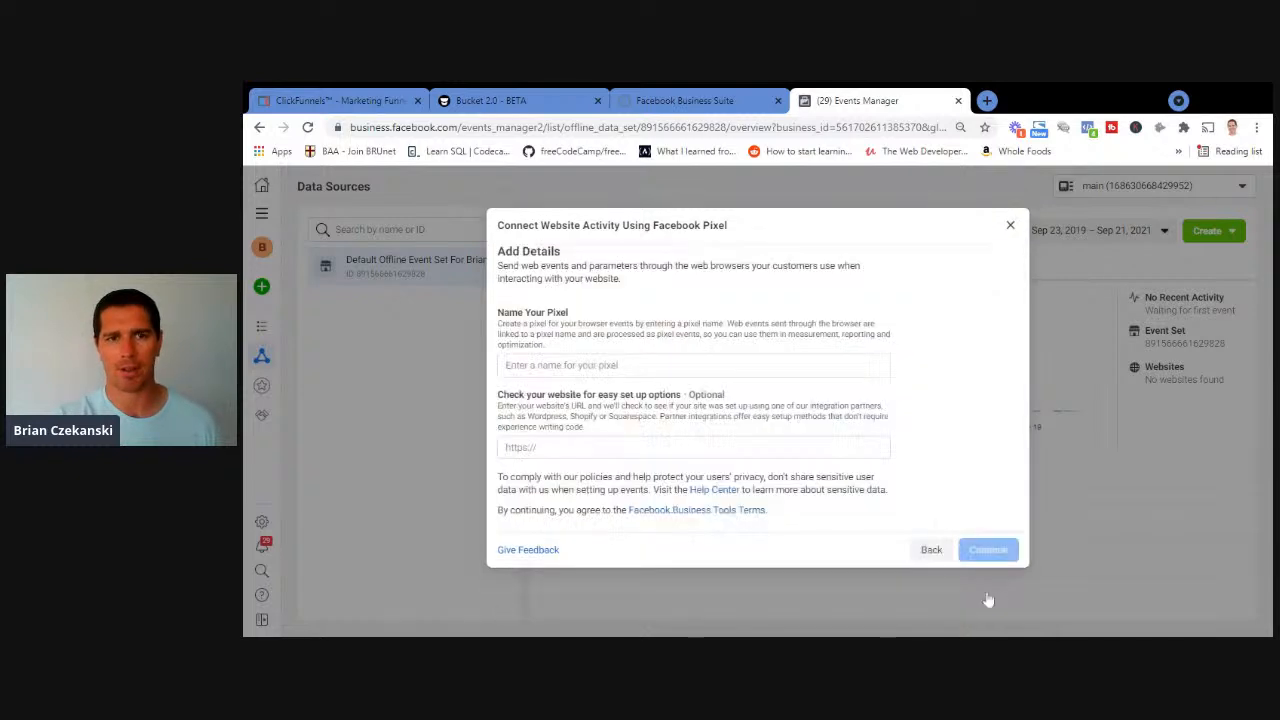
Name the pixel "full confidence ads landing page" and create it with the optional website address left blank
{"action": "left_click", "coordinate": [693, 366]}
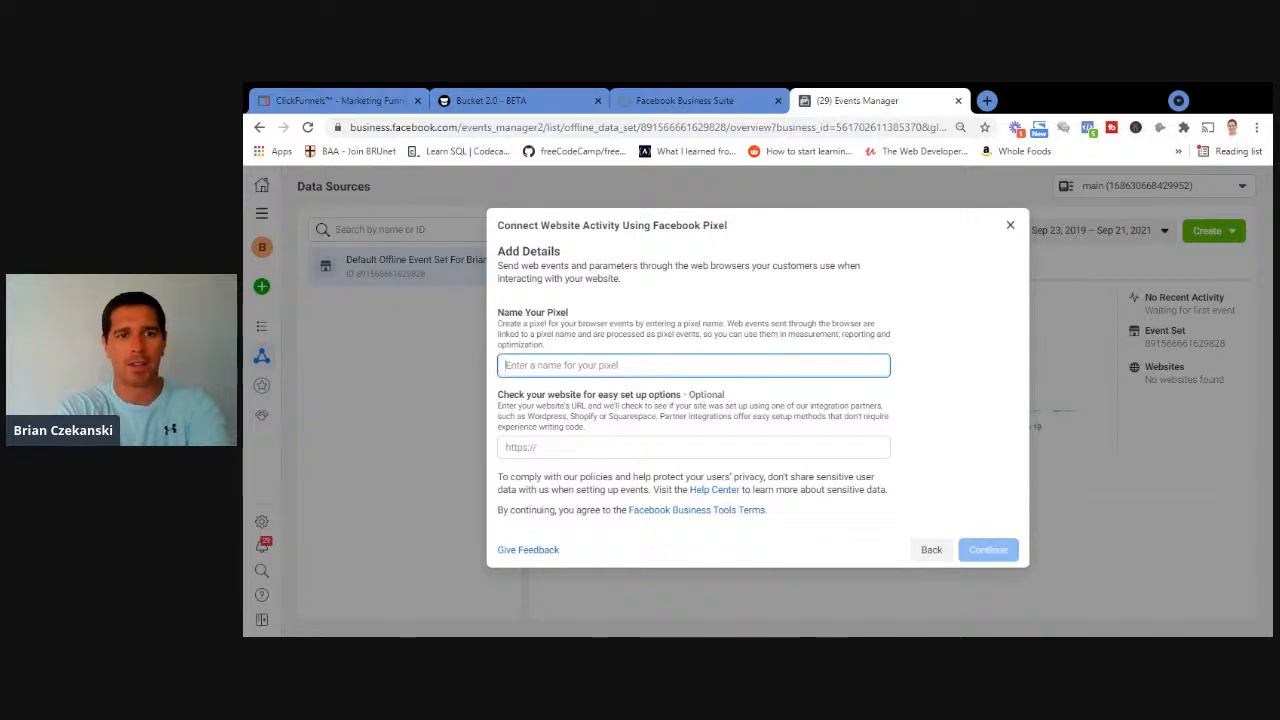
{"action": "type", "text": "my"}
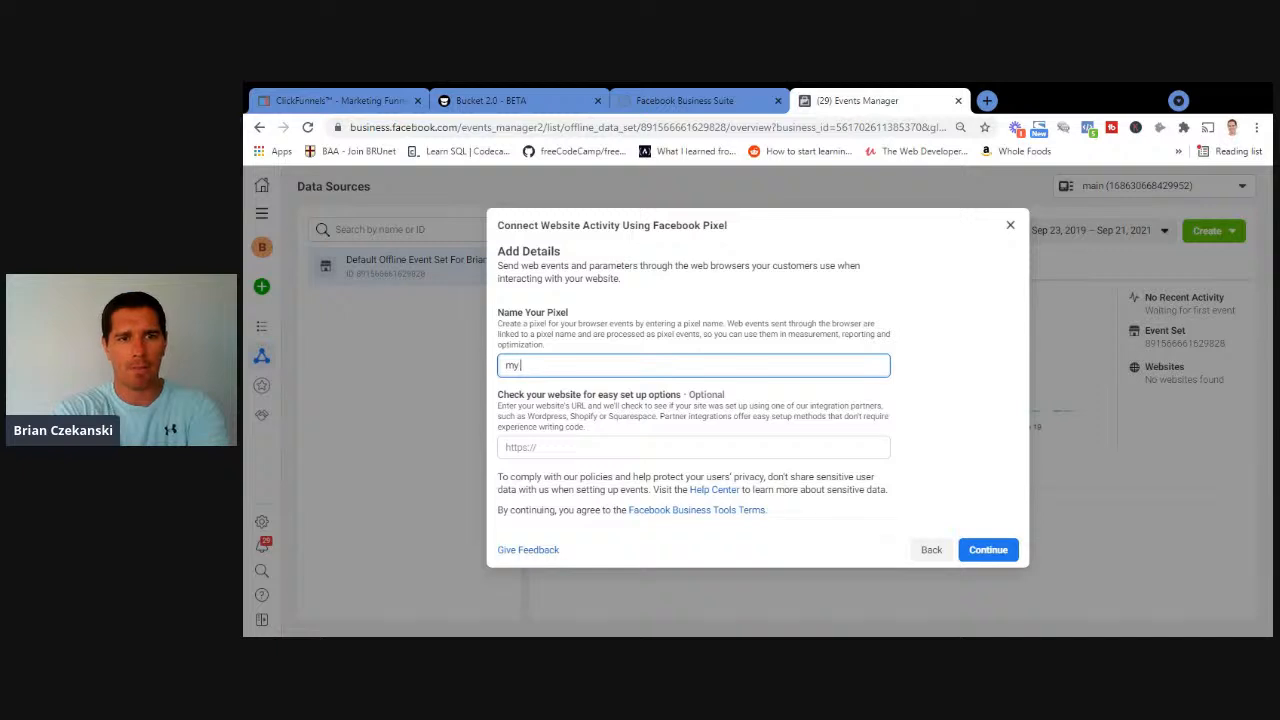
{"action": "key", "text": "BackSpace"}
{"action": "key", "text": "BackSpace"}
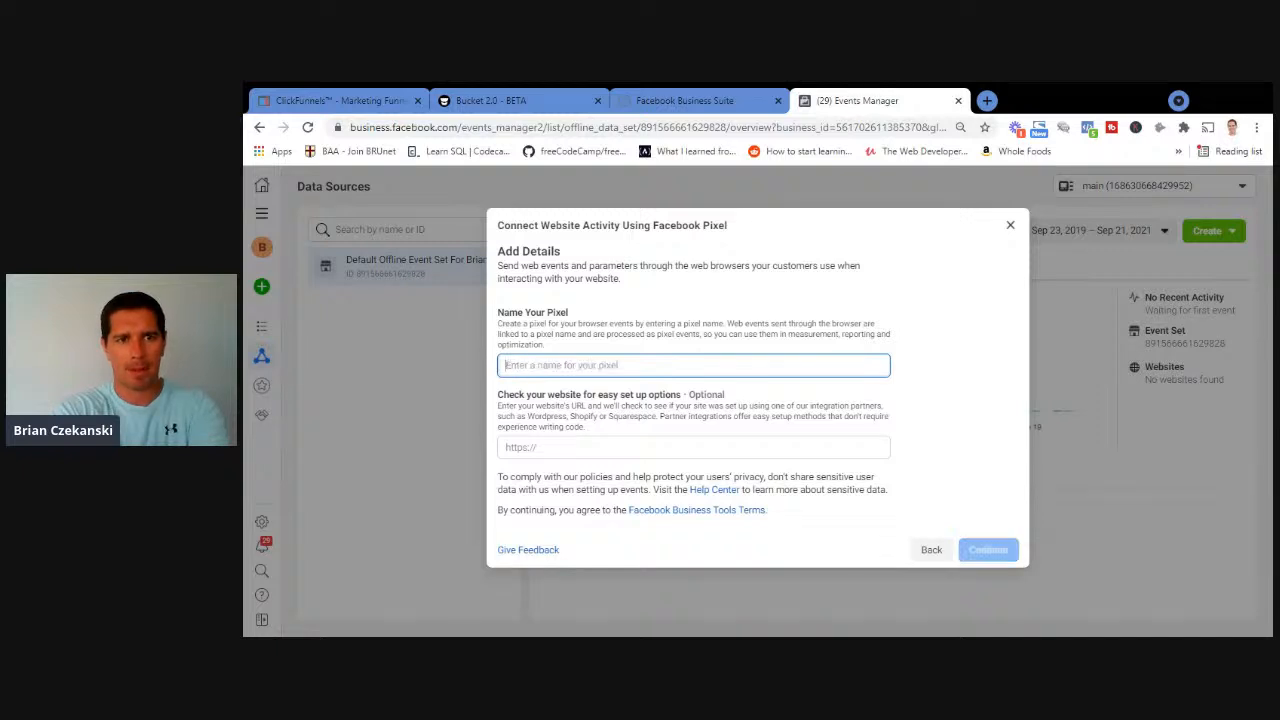
{"action": "type", "text": "full con"}
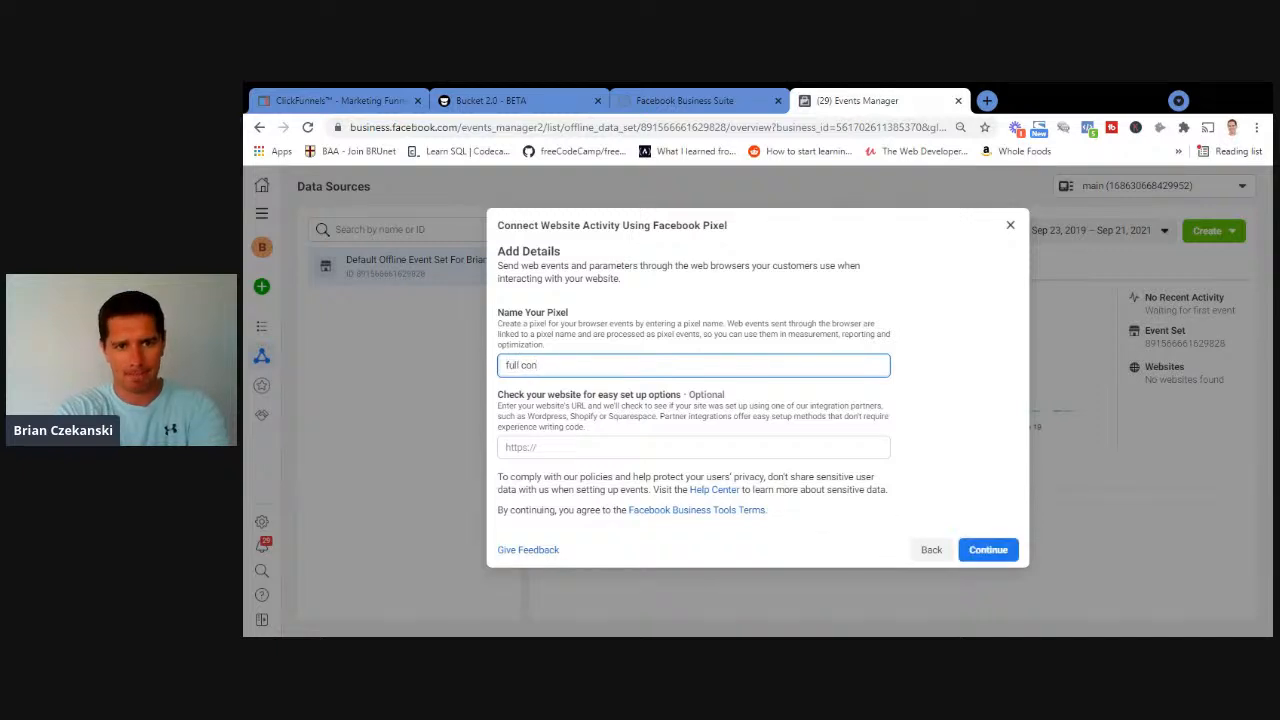
{"action": "type", "text": "fidence"}
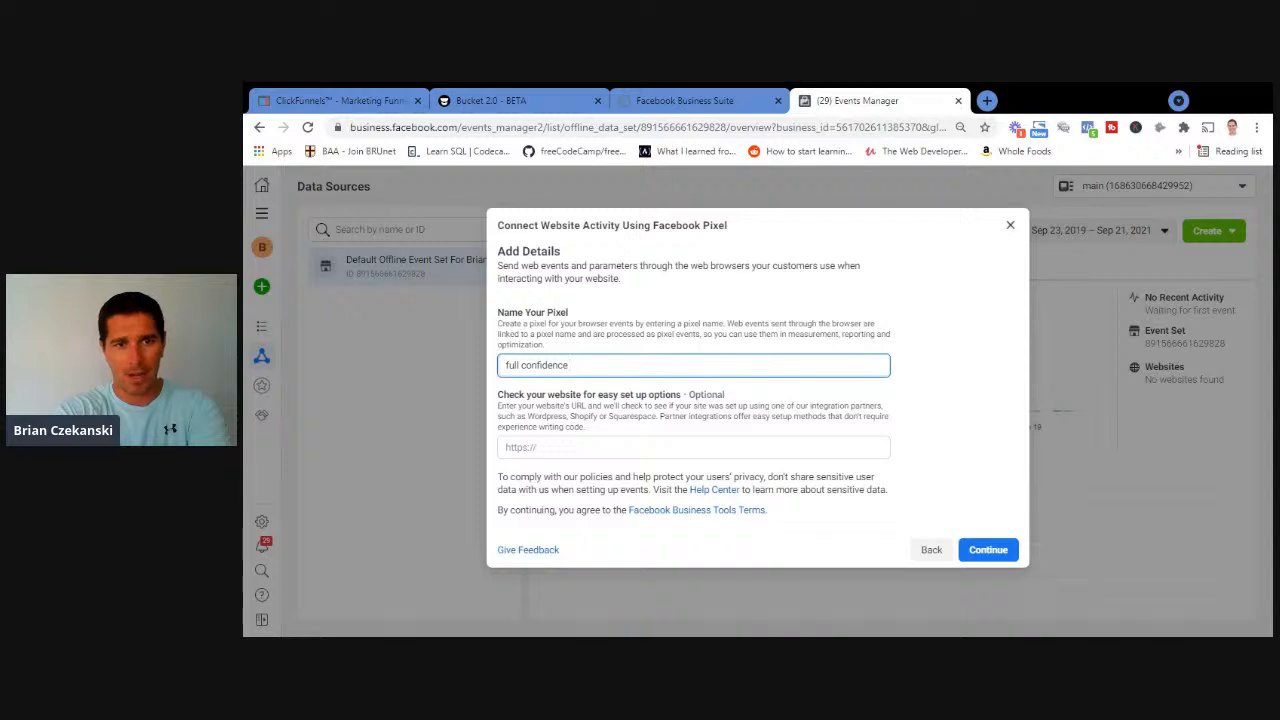
{"action": "type", "text": " ads"}
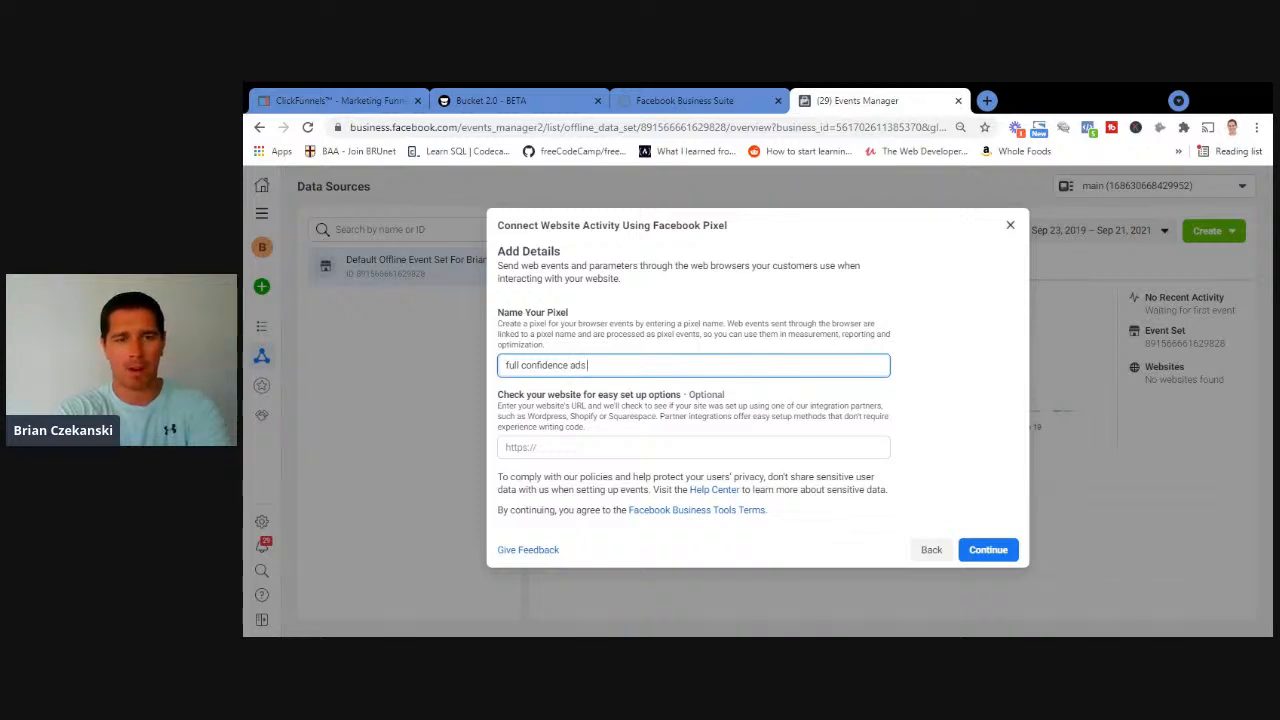
{"action": "type", "text": " lar"}
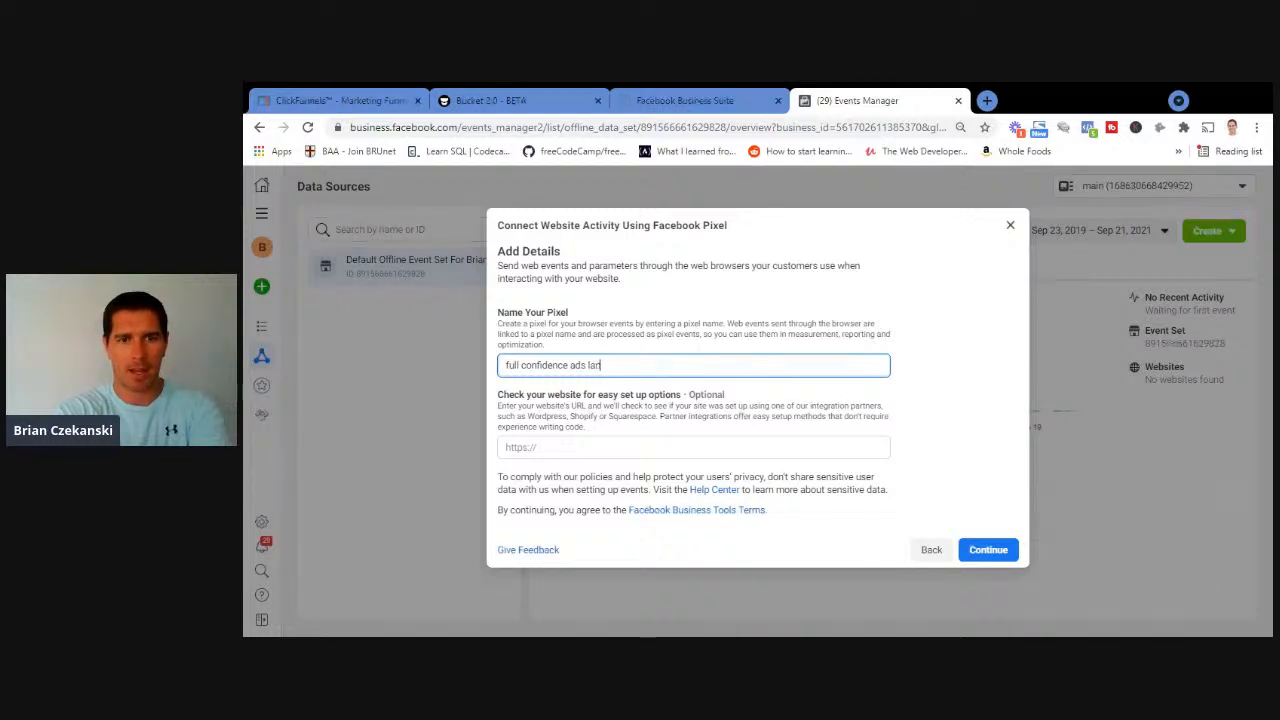
{"action": "key", "text": "BackSpace"}
{"action": "type", "text": "nding page"}
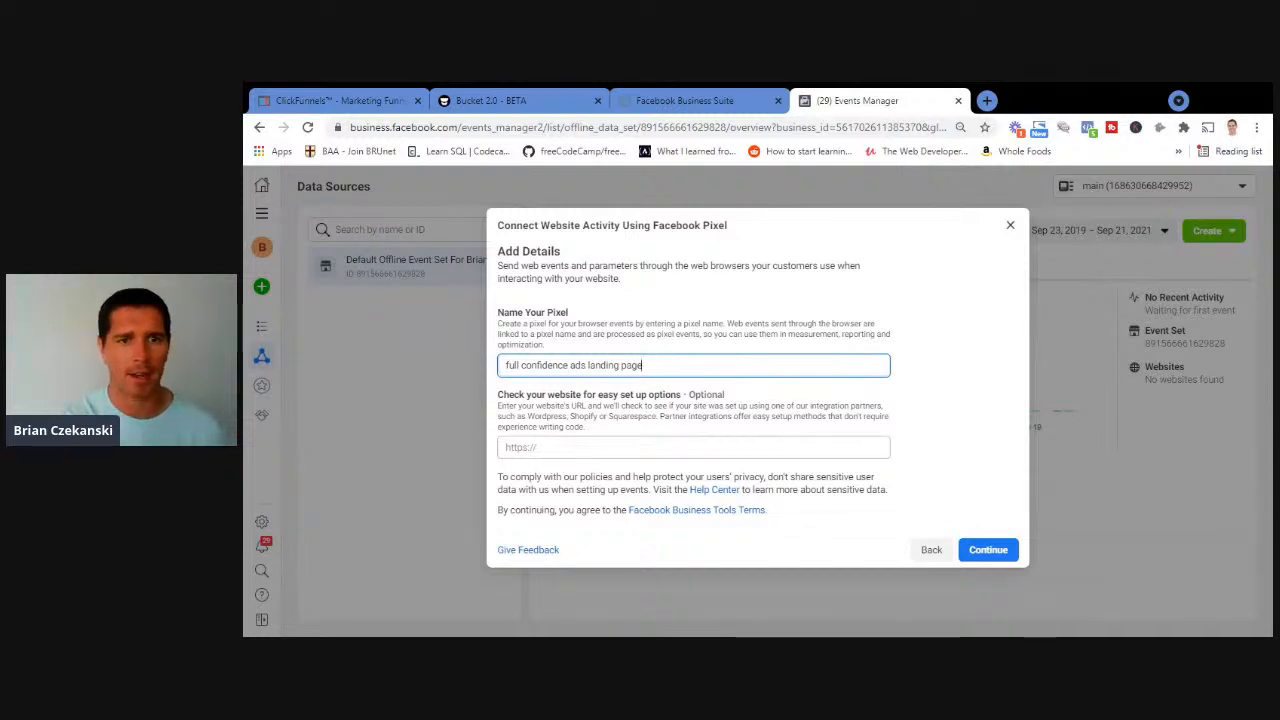
{"action": "left_click", "coordinate": [600, 447]}
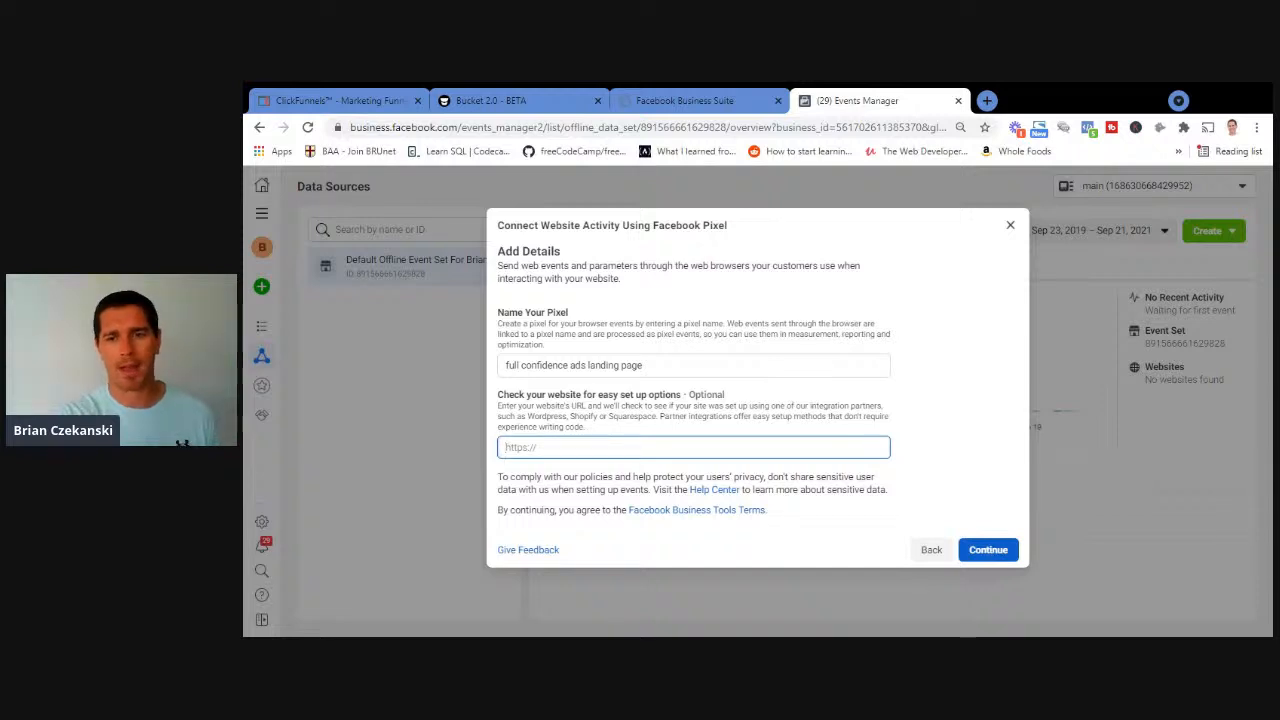
{"action": "left_click", "coordinate": [988, 550]}
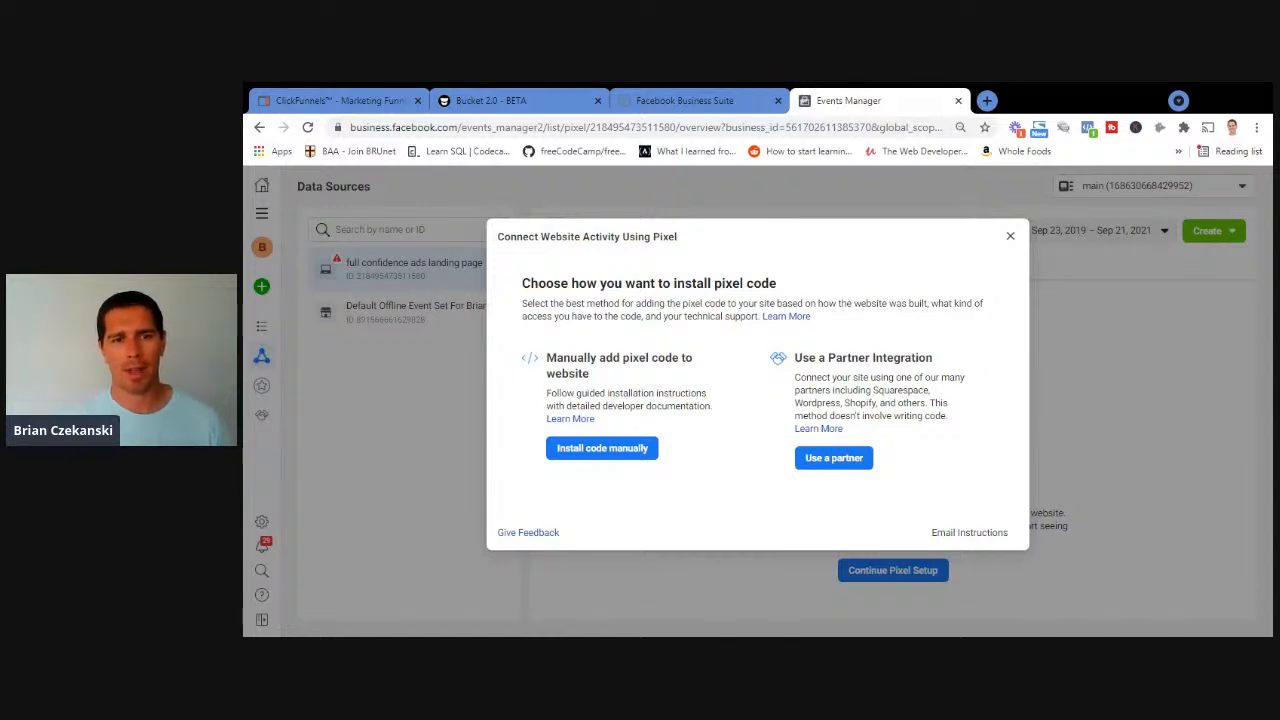
Choose manual installation for the new pixel and copy its base code
{"action": "left_click", "coordinate": [602, 448]}
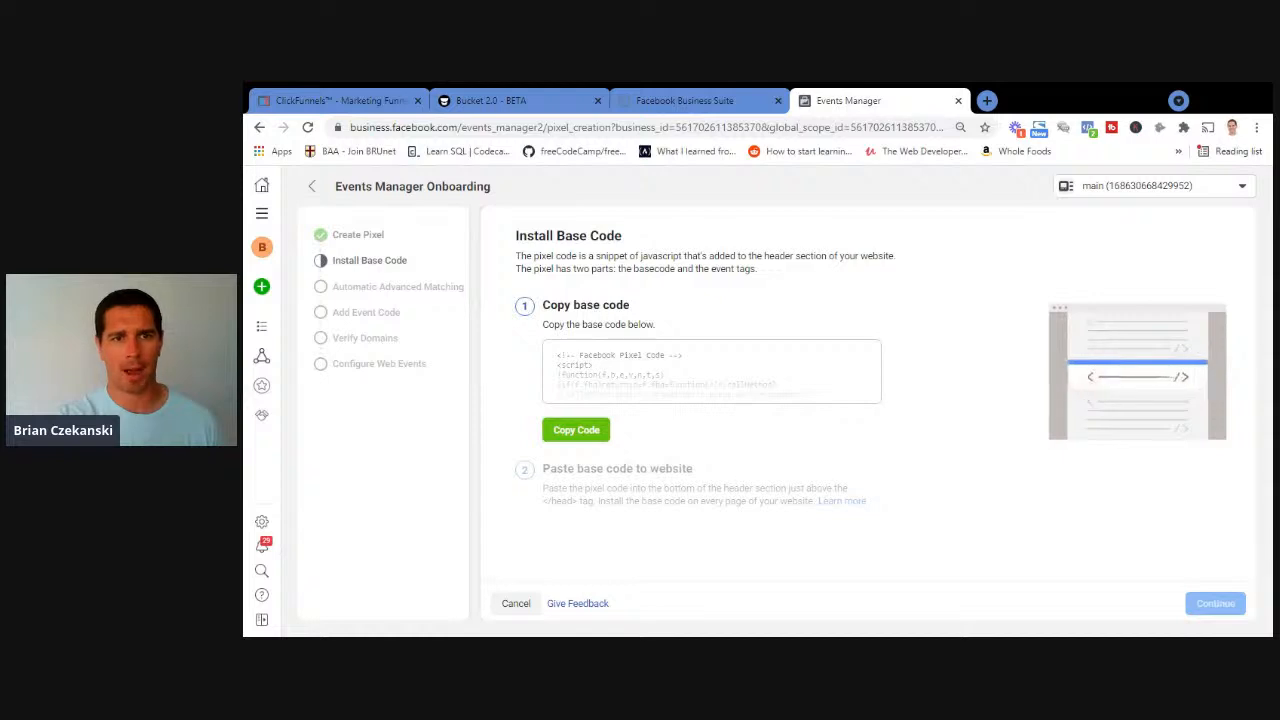
{"action": "left_click", "coordinate": [578, 430]}
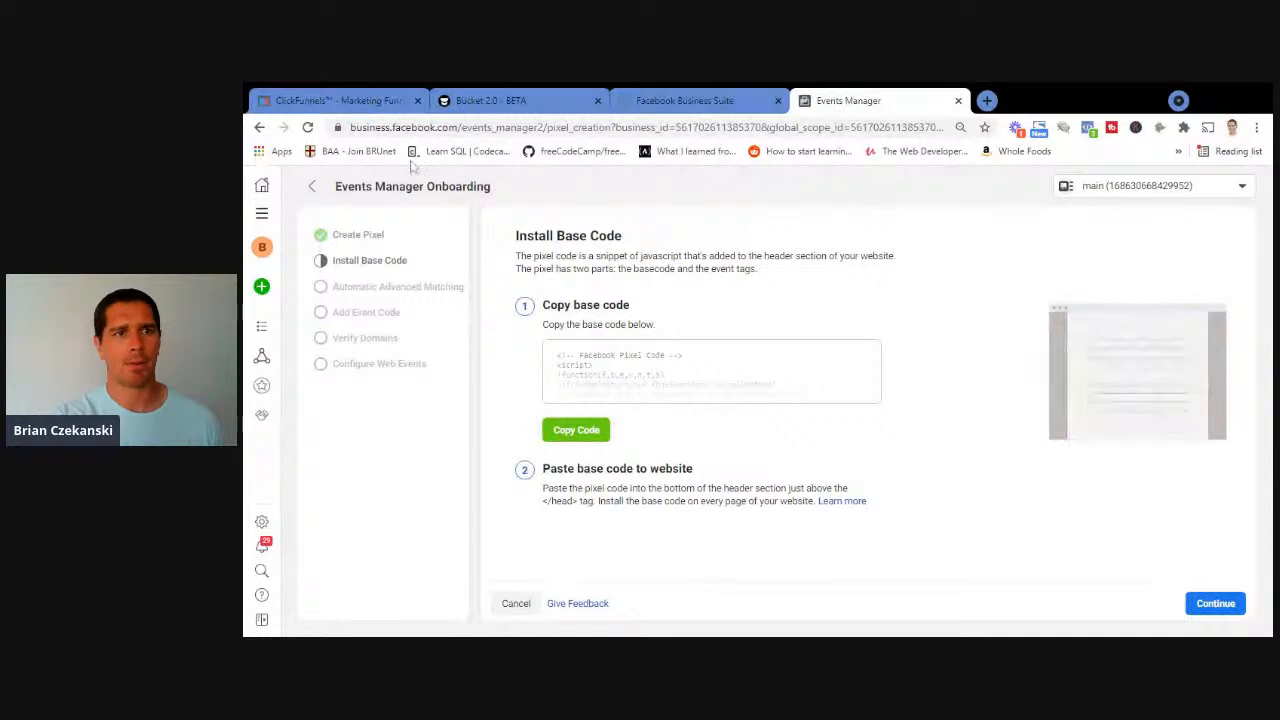
Switch to ClickFunnels and open the settings of the Full Confidence Ads funnel
{"action": "left_click", "coordinate": [368, 101]}
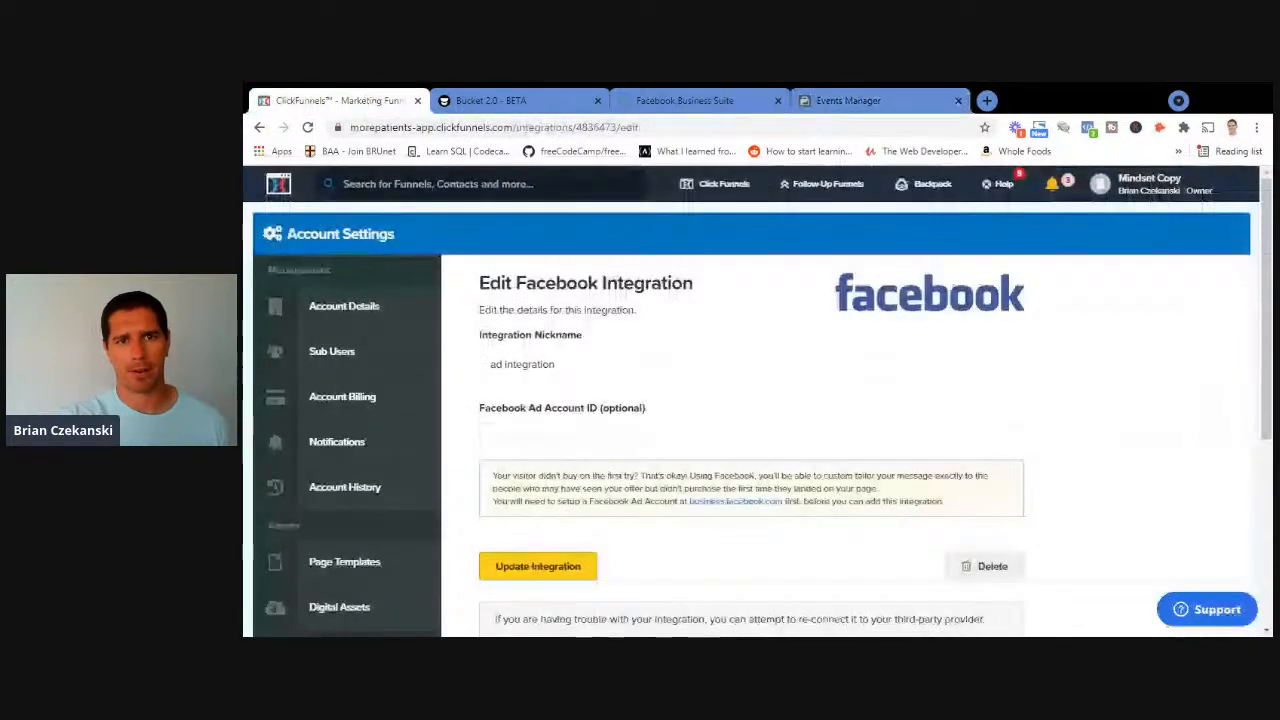
{"action": "mouse_move", "coordinate": [722, 184]}
{"action": "left_click", "coordinate": [712, 217]}
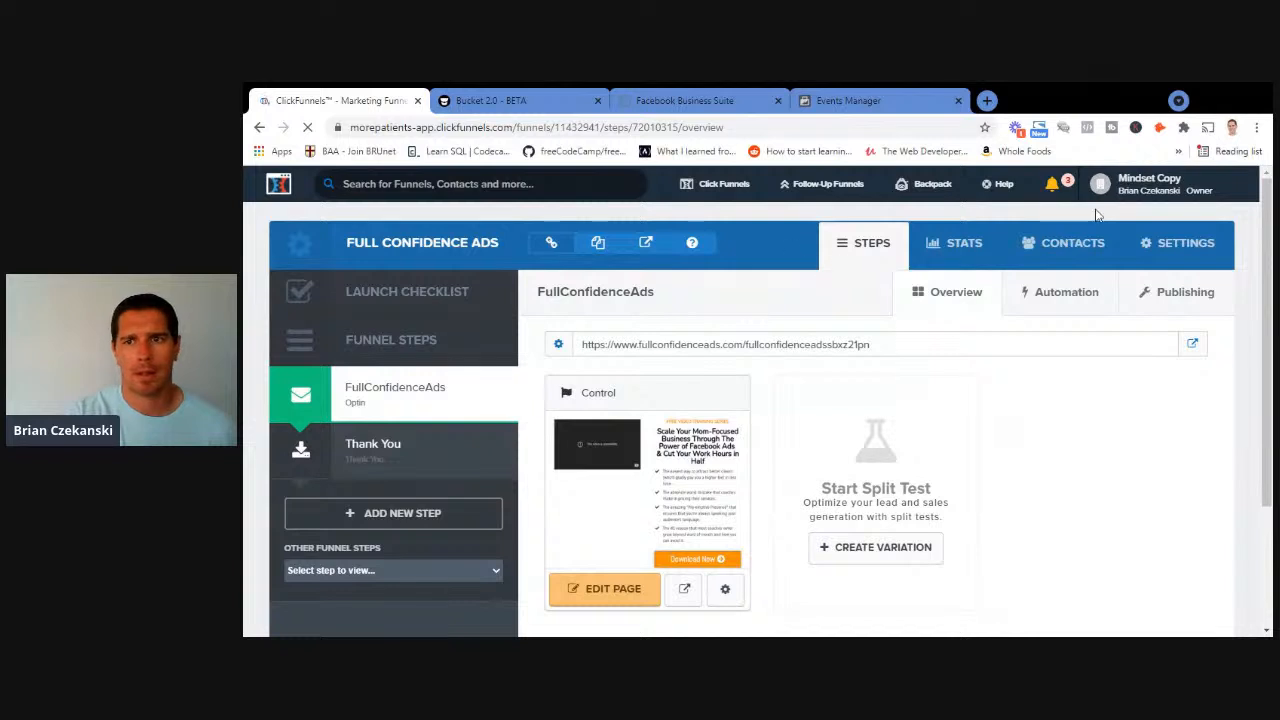
{"action": "left_click", "coordinate": [1192, 253]}
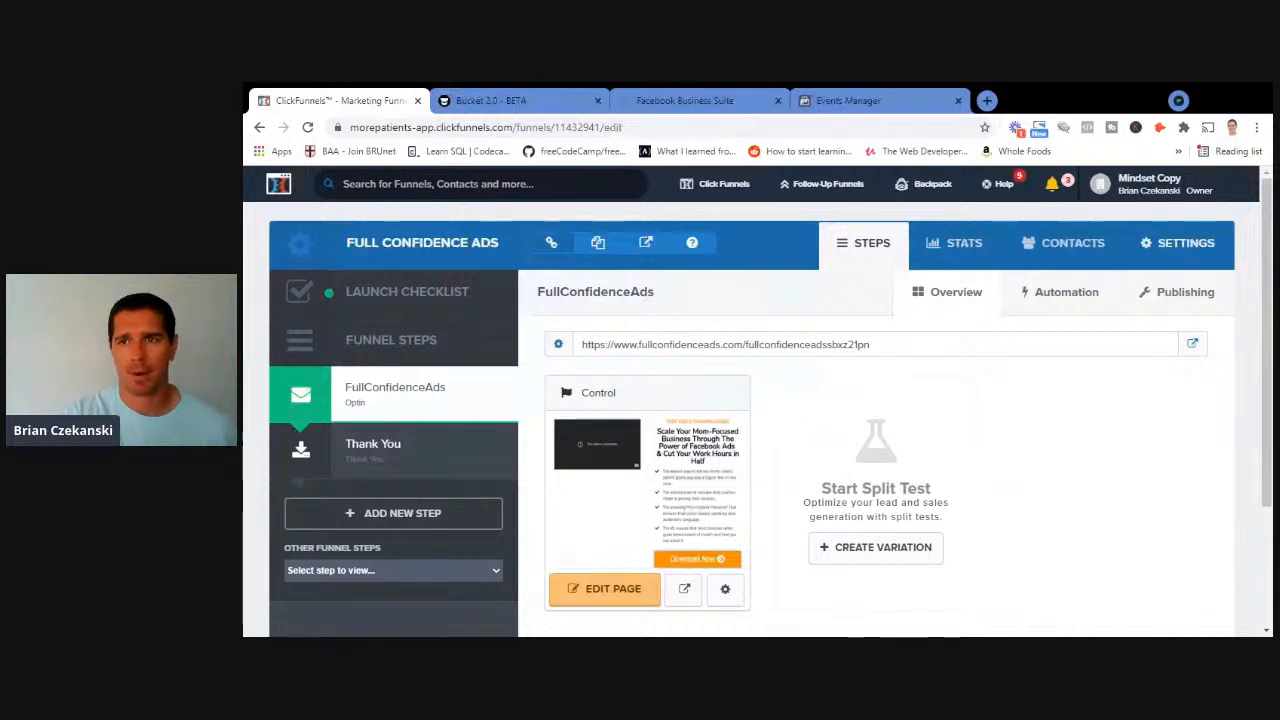
Paste the copied Facebook pixel base code into the funnel's head tracking code and save the funnel settings
{"action": "left_click_drag", "start_coordinate": [1268, 225], "coordinate": [1268, 262]}
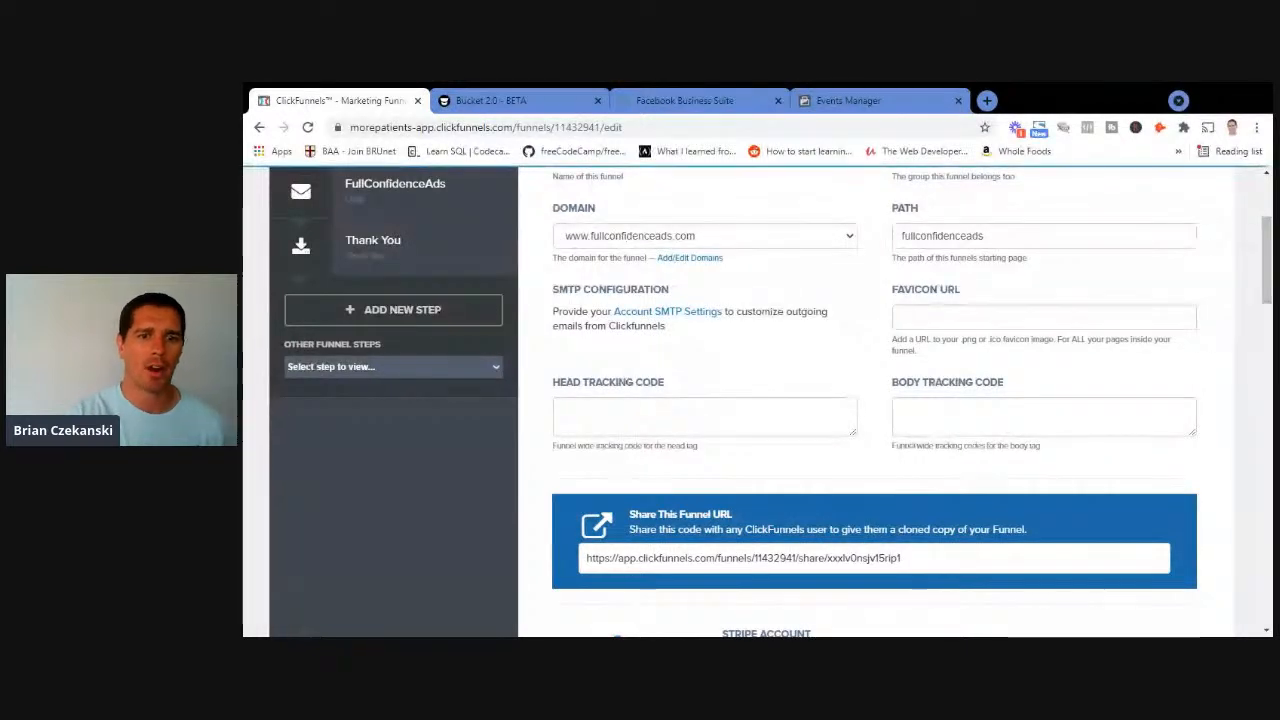
{"action": "left_click", "coordinate": [704, 417]}
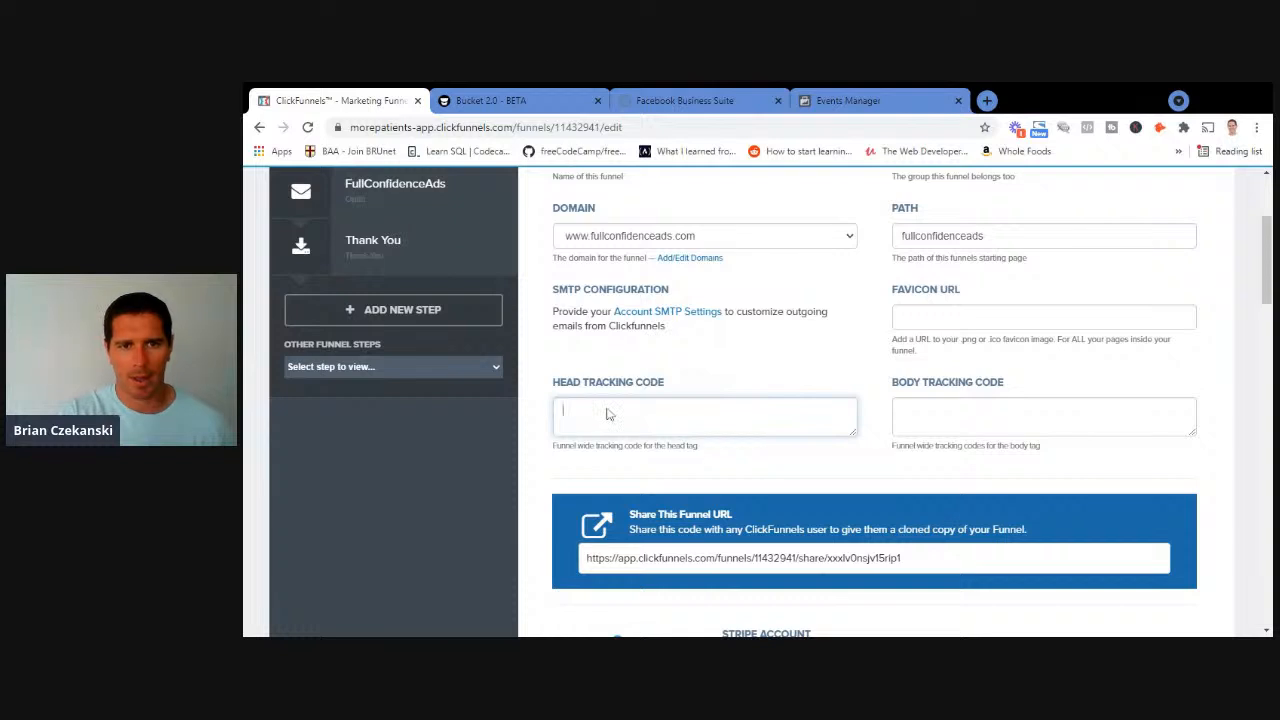
{"action": "key", "text": "ctrl+v"}
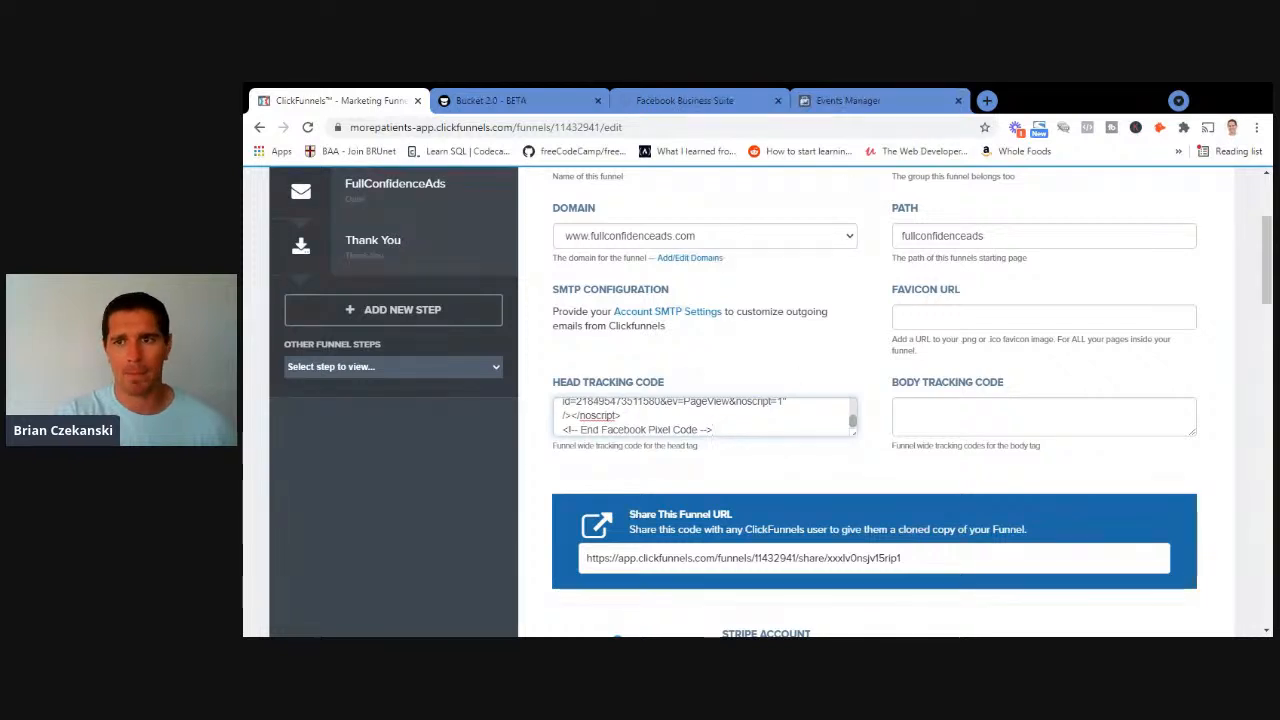
{"action": "left_click_drag", "start_coordinate": [1267, 281], "coordinate": [1268, 600]}
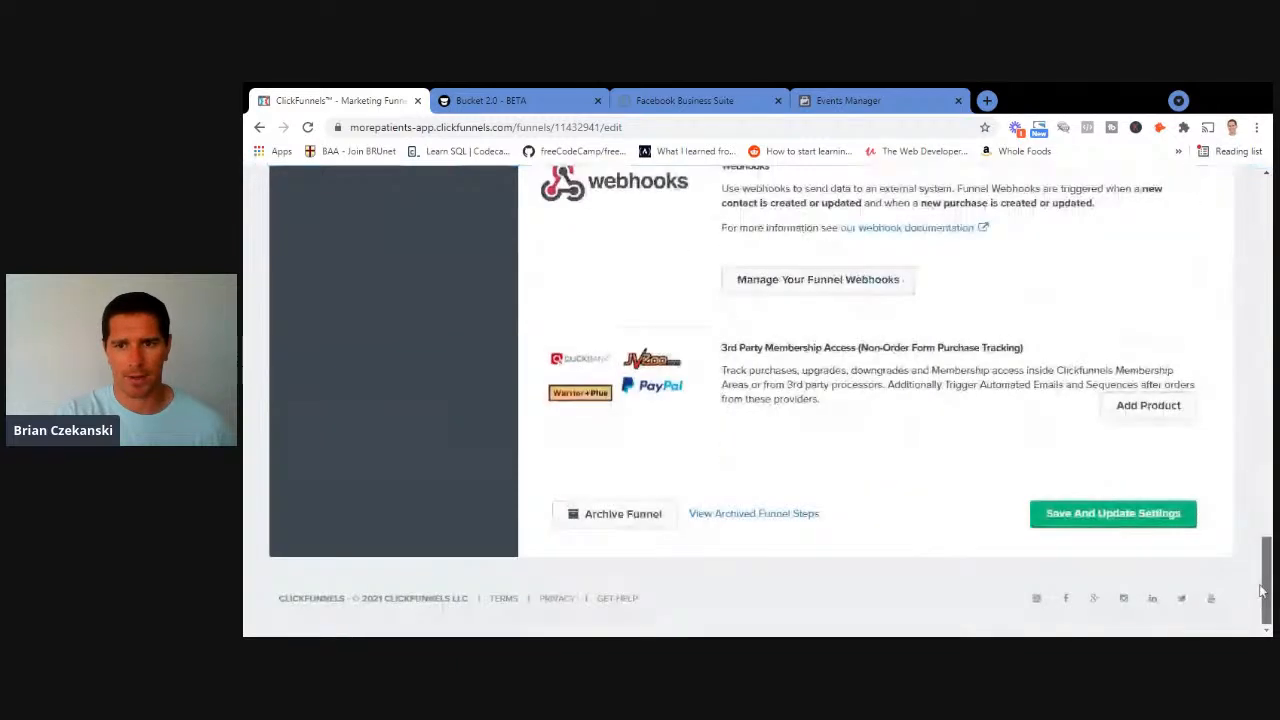
{"action": "left_click", "coordinate": [1142, 515]}
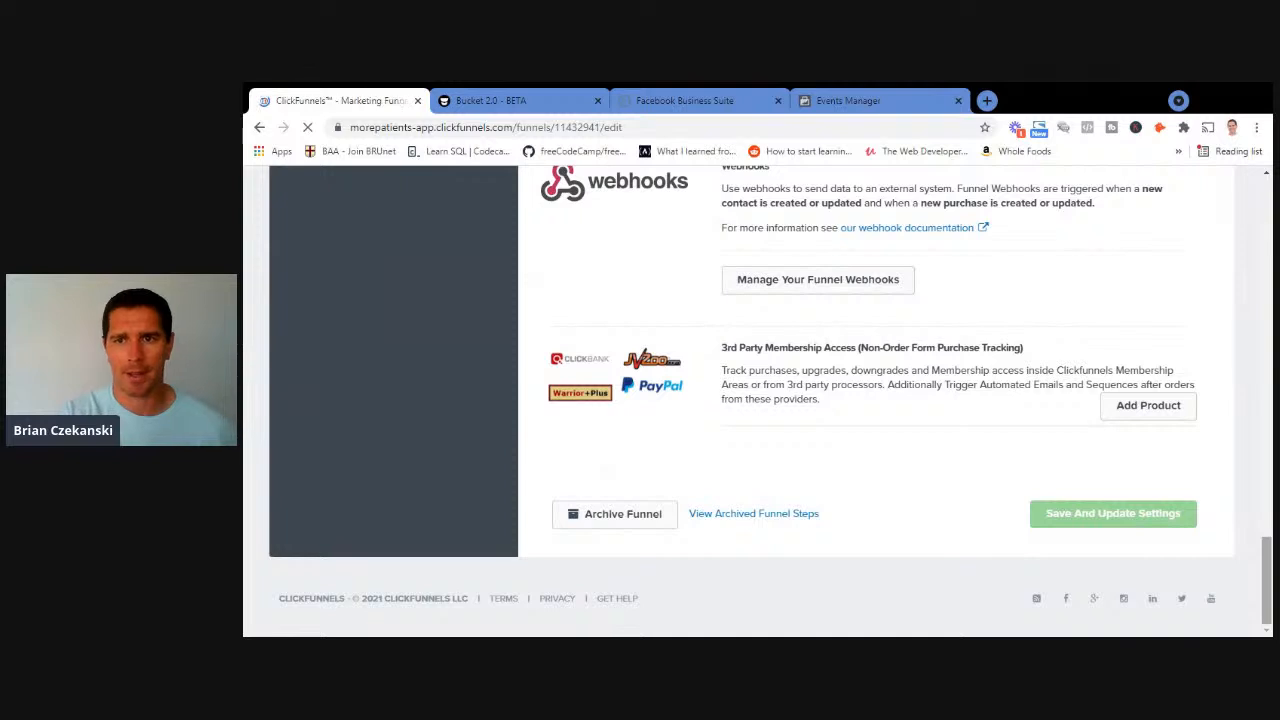
Switch to Bucket and review where the Facebook pixel code is integrated in its funnel settings
{"action": "left_click", "coordinate": [492, 104]}
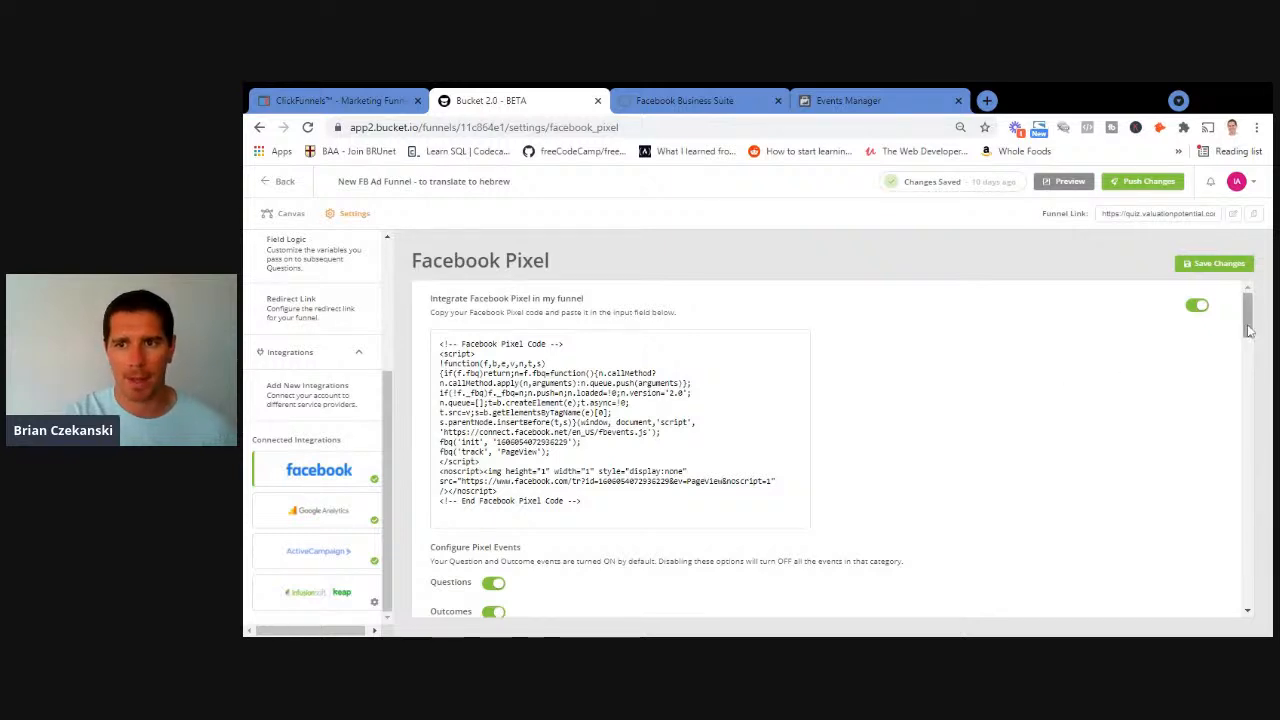
{"action": "mouse_move", "coordinate": [1248, 330]}
{"action": "left_mouse_down"}
{"action": "mouse_move", "coordinate": [1200, 591]}
{"action": "mouse_move", "coordinate": [1249, 329]}
{"action": "mouse_move", "coordinate": [1240, 318]}
{"action": "left_mouse_up"}
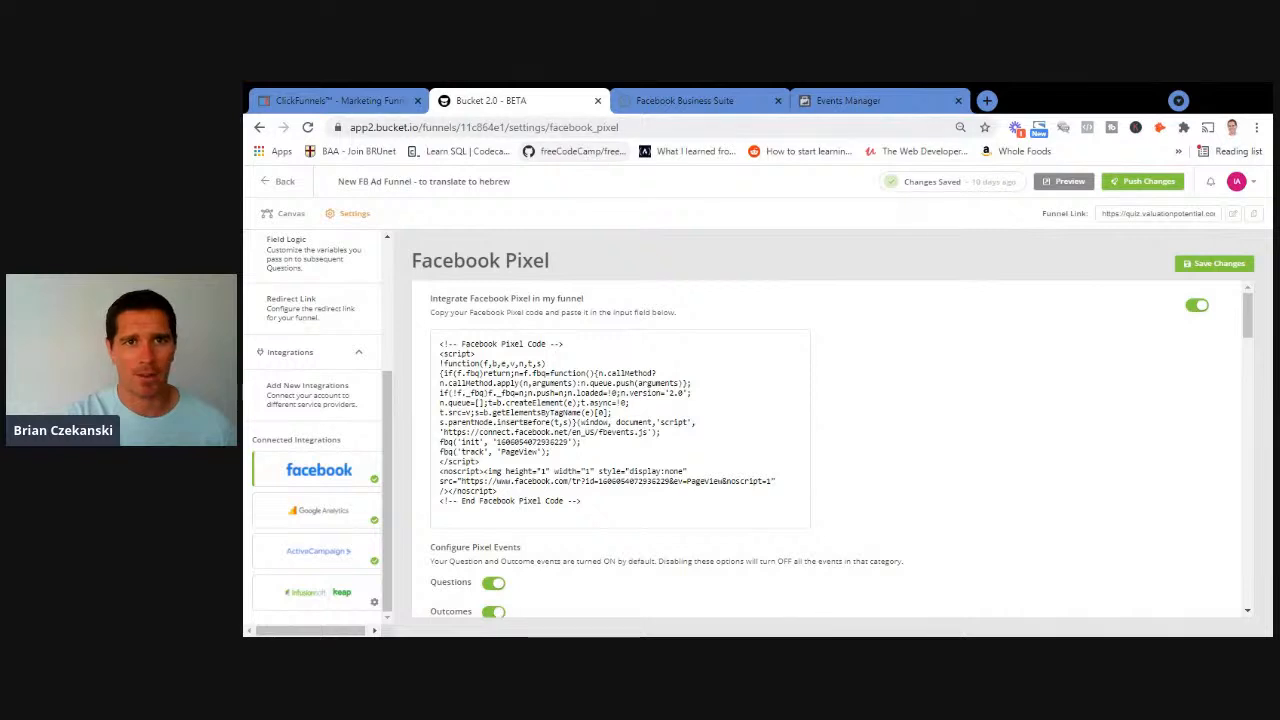
{"action": "left_click", "coordinate": [680, 104]}
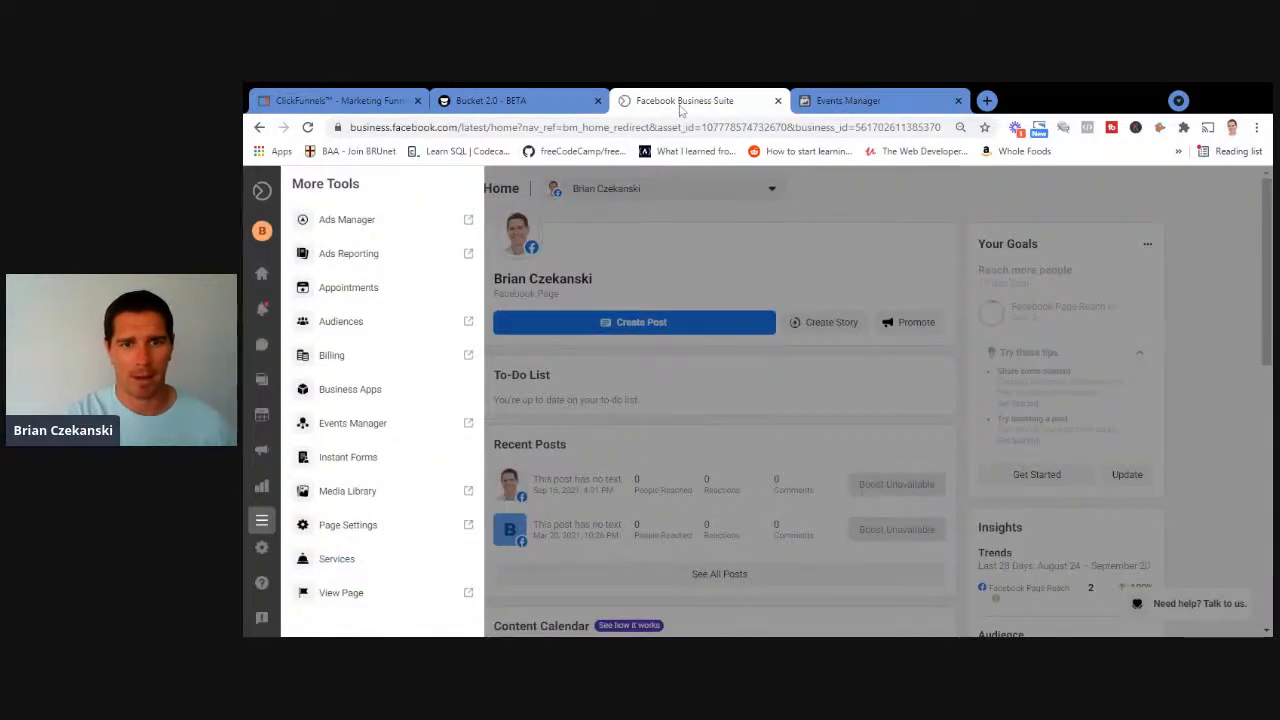
Return to Events Manager, continue past the base code installation and turn on Automatic Advanced Matching with all customer information included
{"action": "left_click", "coordinate": [826, 108]}
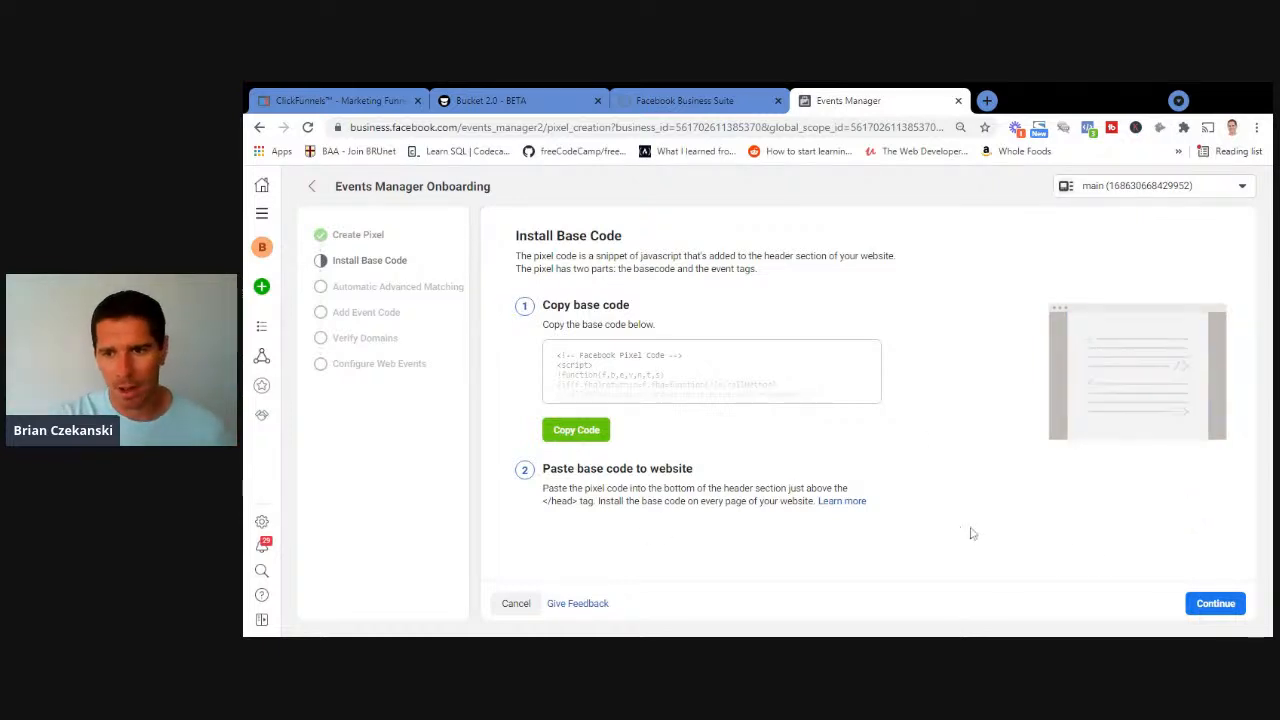
{"action": "left_click", "coordinate": [1212, 605]}
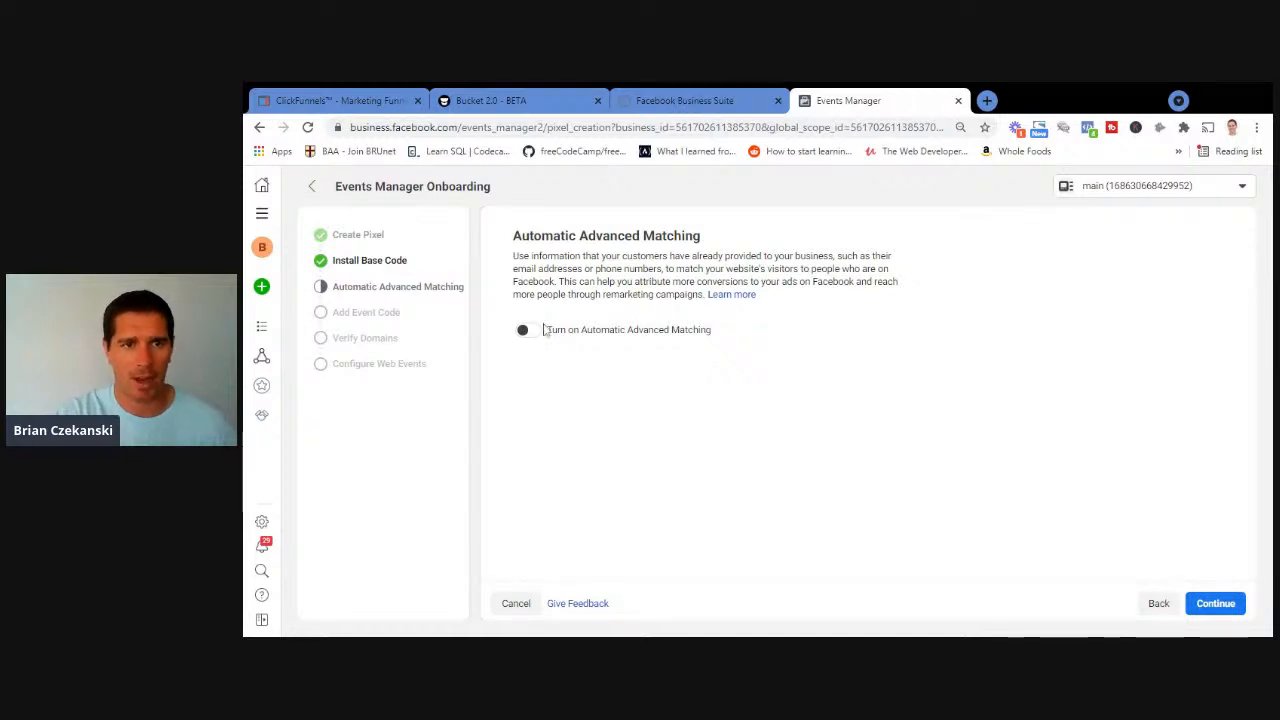
{"action": "left_click", "coordinate": [528, 332]}
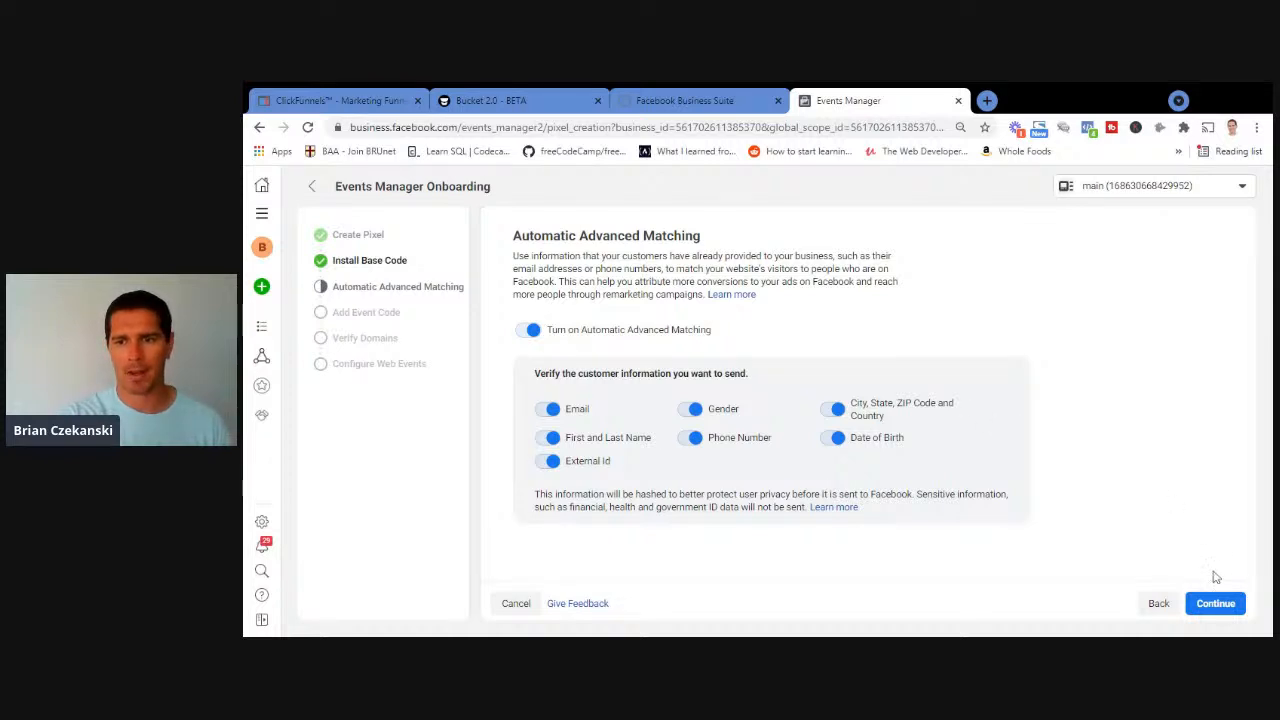
{"action": "left_click", "coordinate": [1220, 603]}
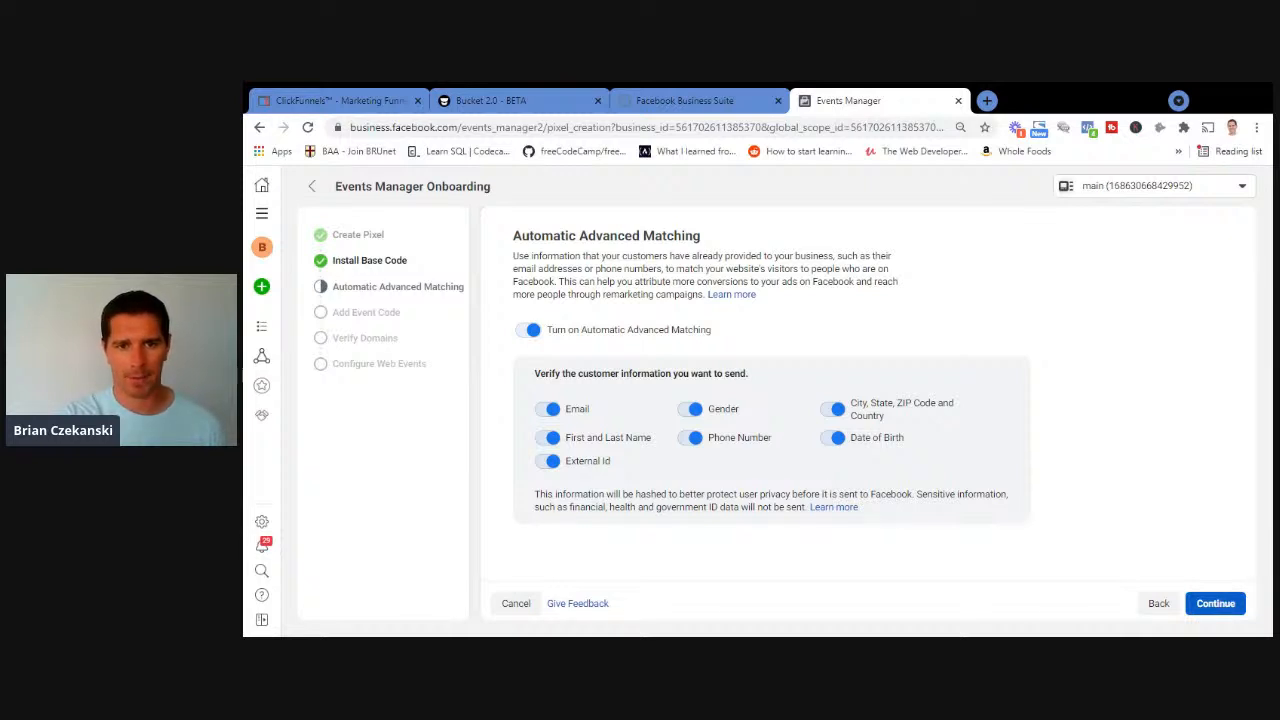
{"action": "left_click", "coordinate": [1215, 603]}
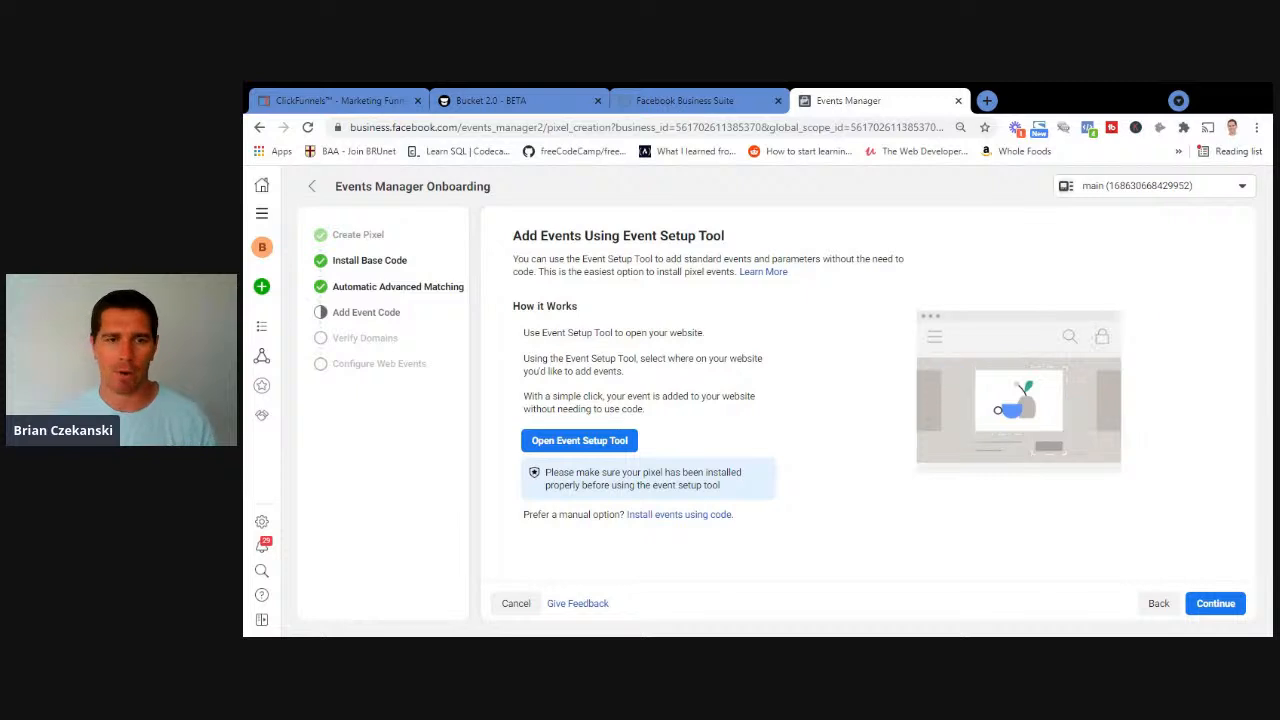
Open the Event Setup Tool dialog, and in ClickFunnels copy the URL of the funnel's Thank You page
{"action": "left_click", "coordinate": [619, 442]}
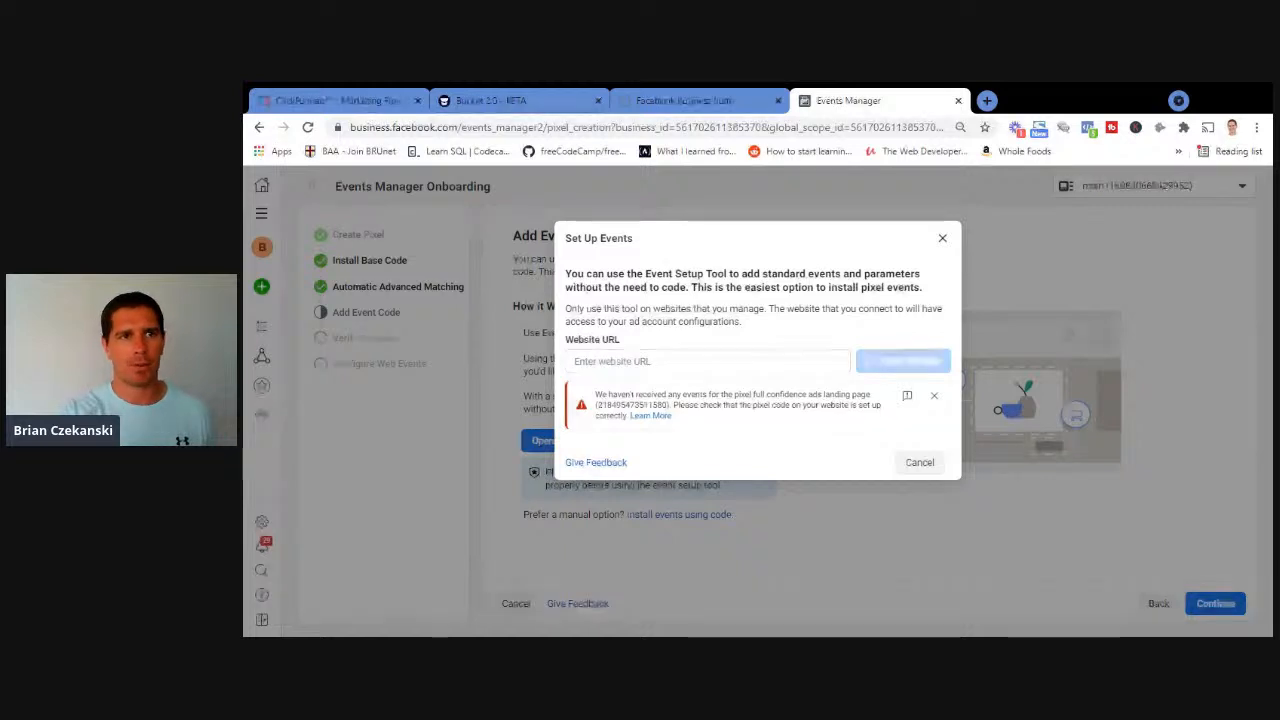
{"action": "left_click", "coordinate": [352, 101]}
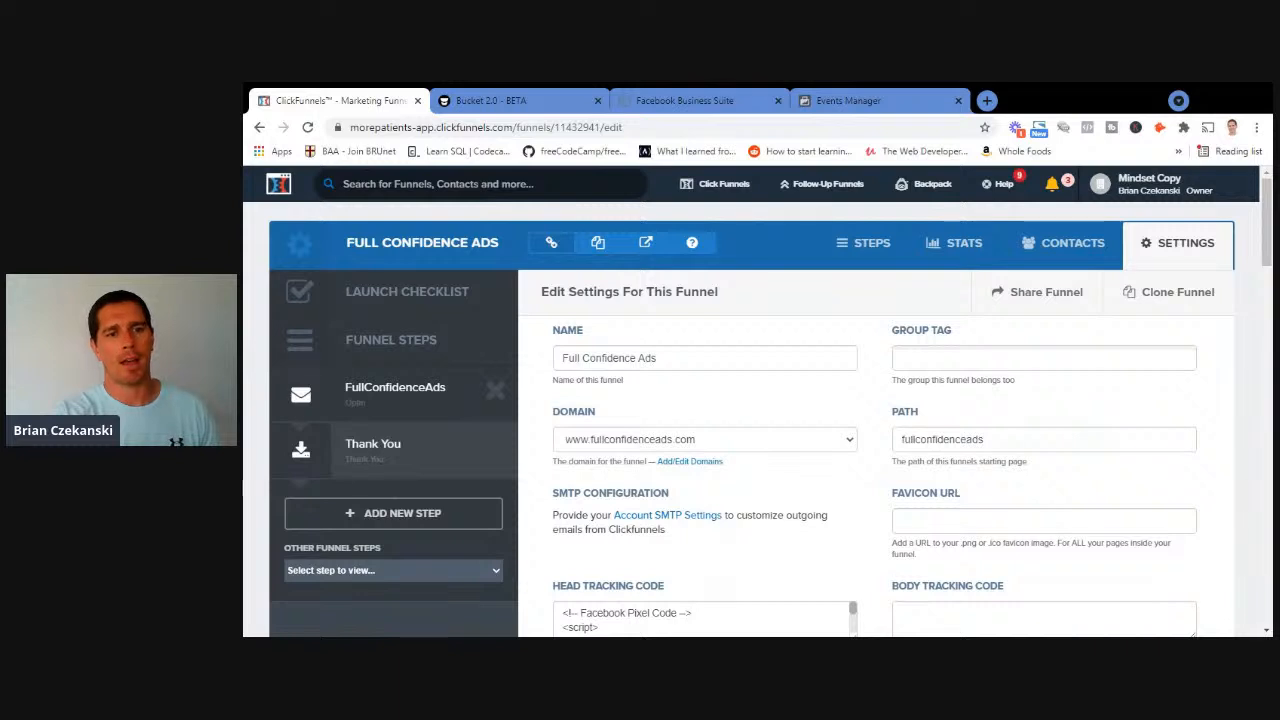
{"action": "left_click", "coordinate": [397, 455]}
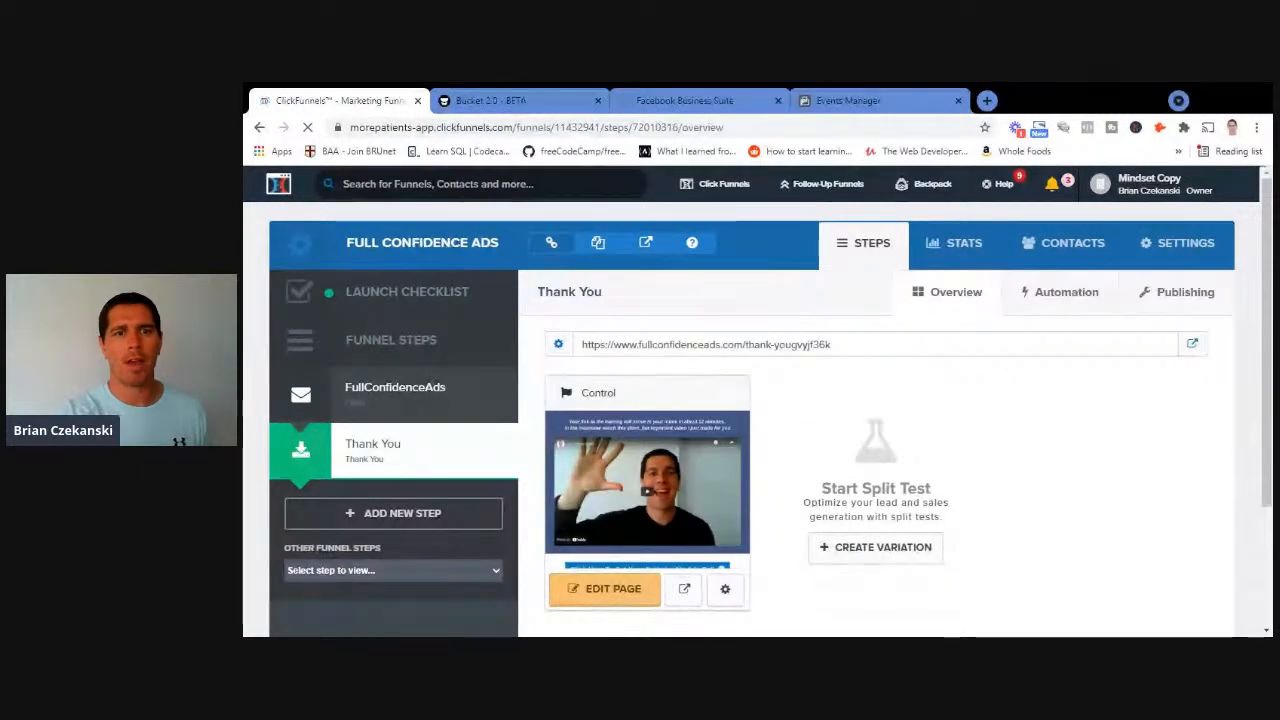
{"action": "triple_click", "coordinate": [624, 344]}
{"action": "key", "text": "ctrl+c"}
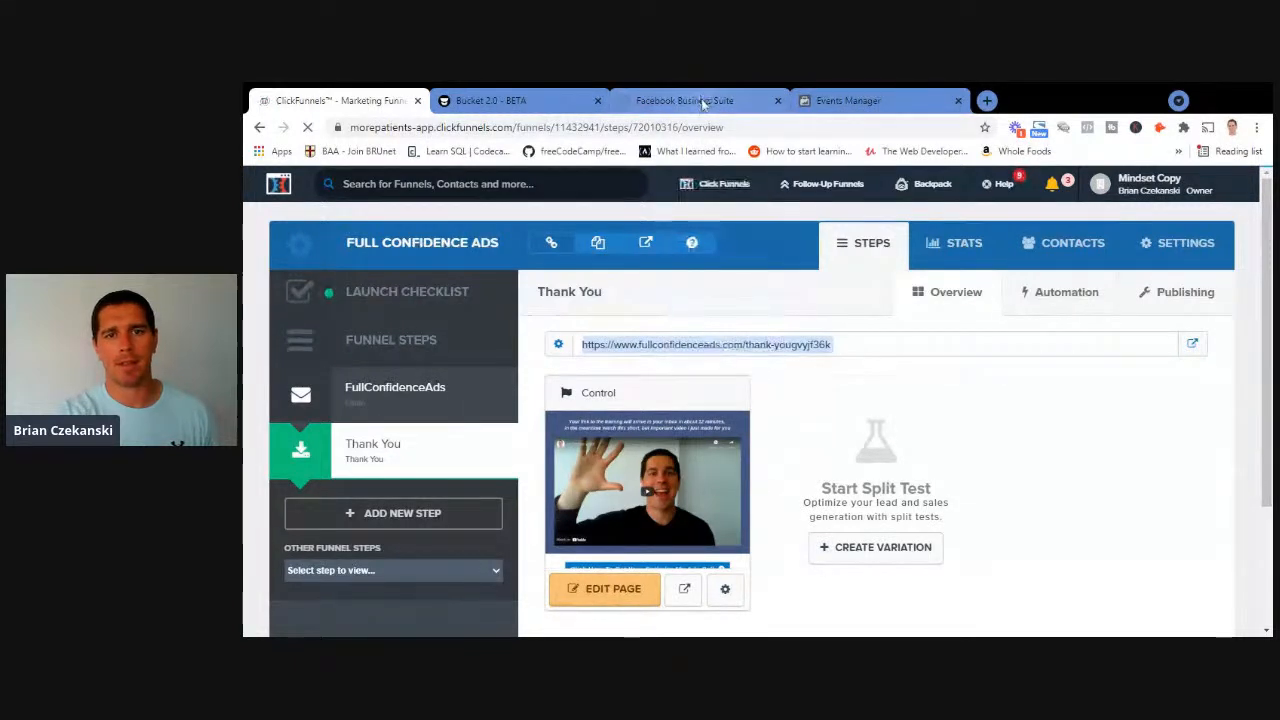
Try to open the Thank You page through the Event Setup Tool with its pasted URL, then cancel the dialog
{"action": "left_click", "coordinate": [832, 101]}
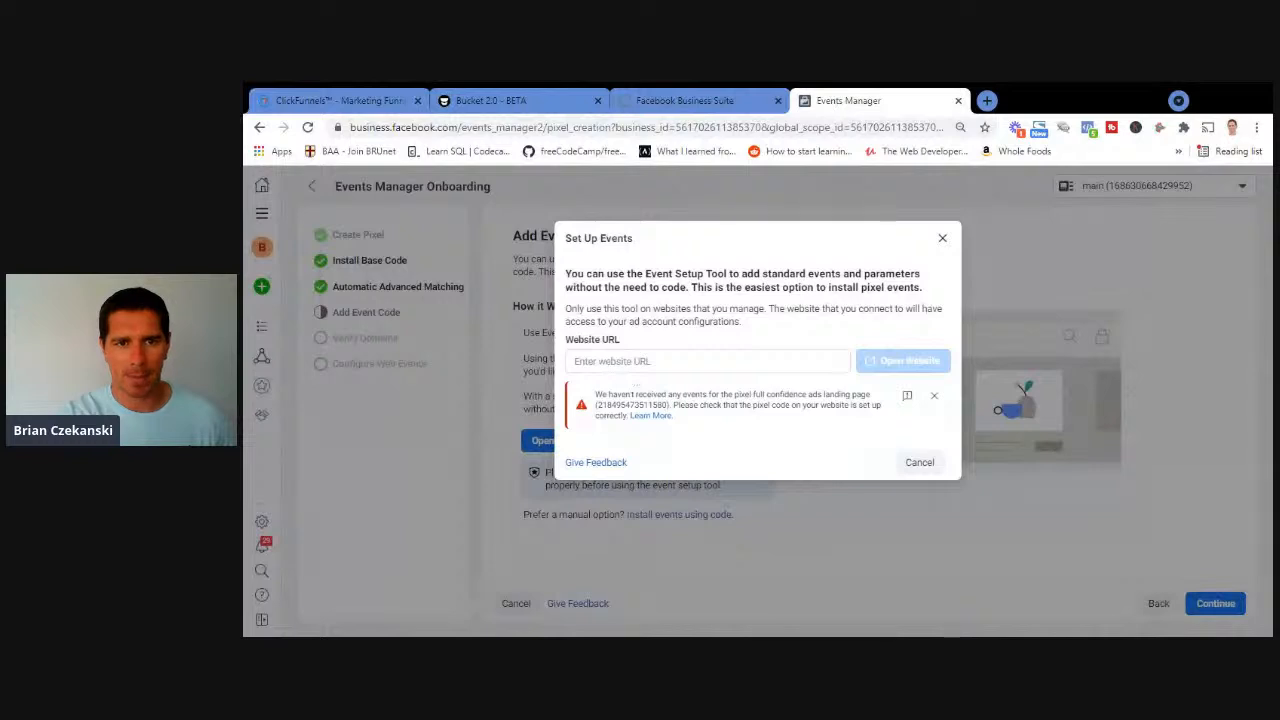
{"action": "left_click", "coordinate": [632, 364]}
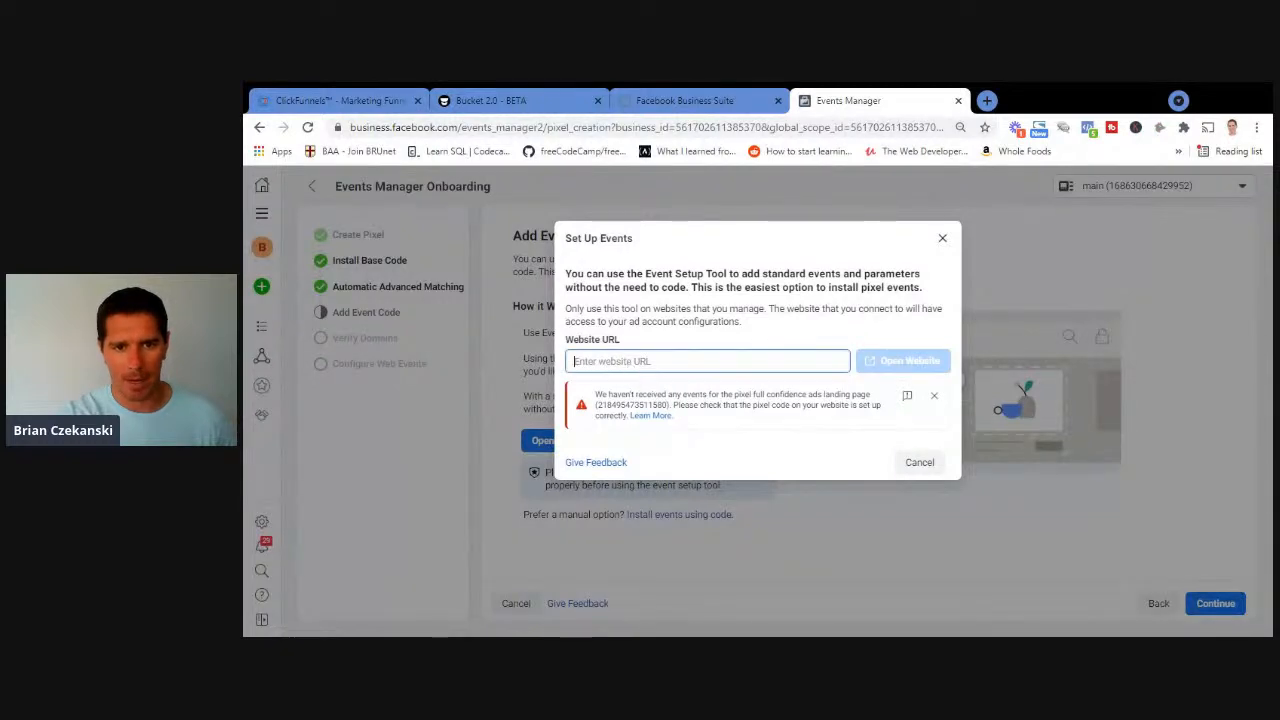
{"action": "key", "text": "ctrl+v"}
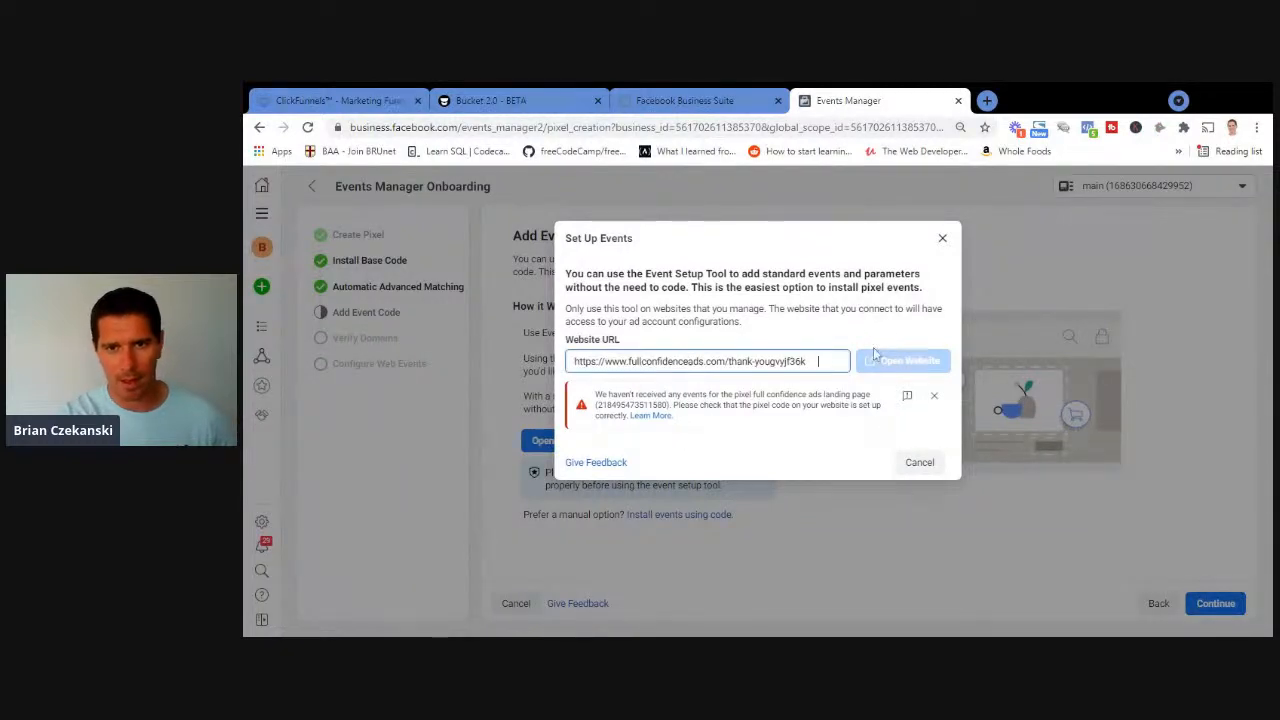
{"action": "left_click", "coordinate": [901, 365]}
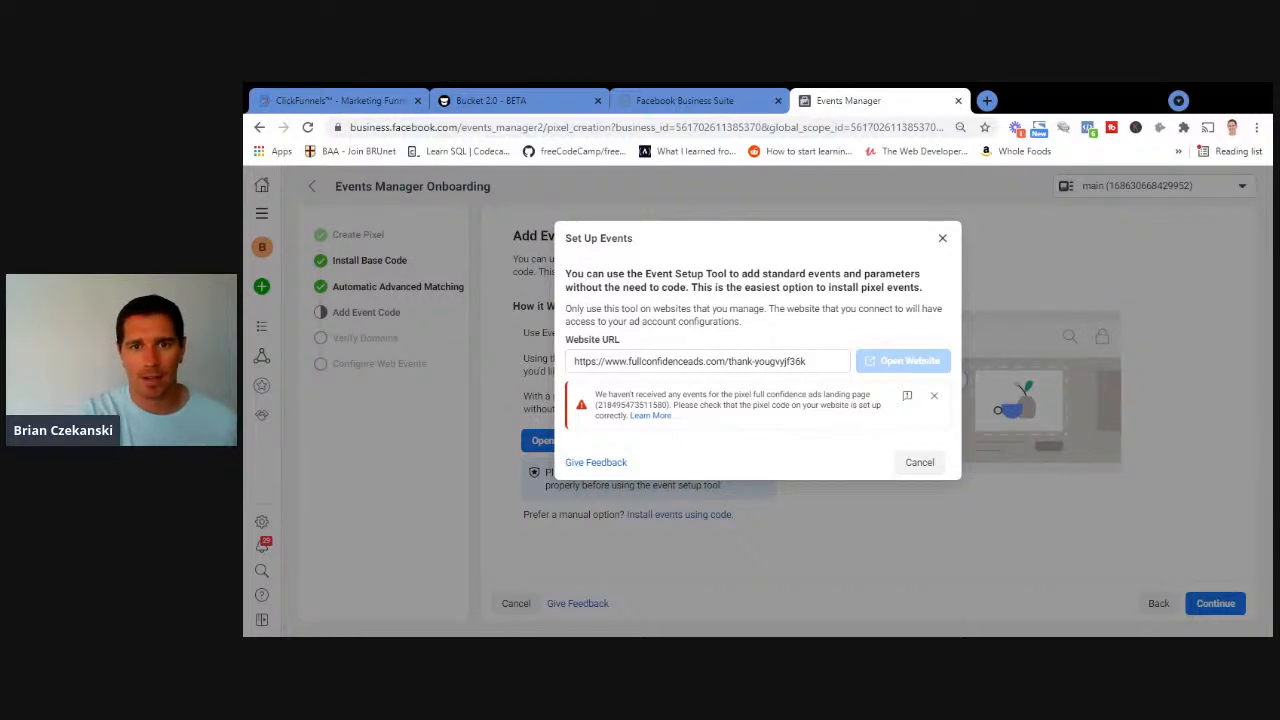
{"action": "left_click", "coordinate": [818, 361]}
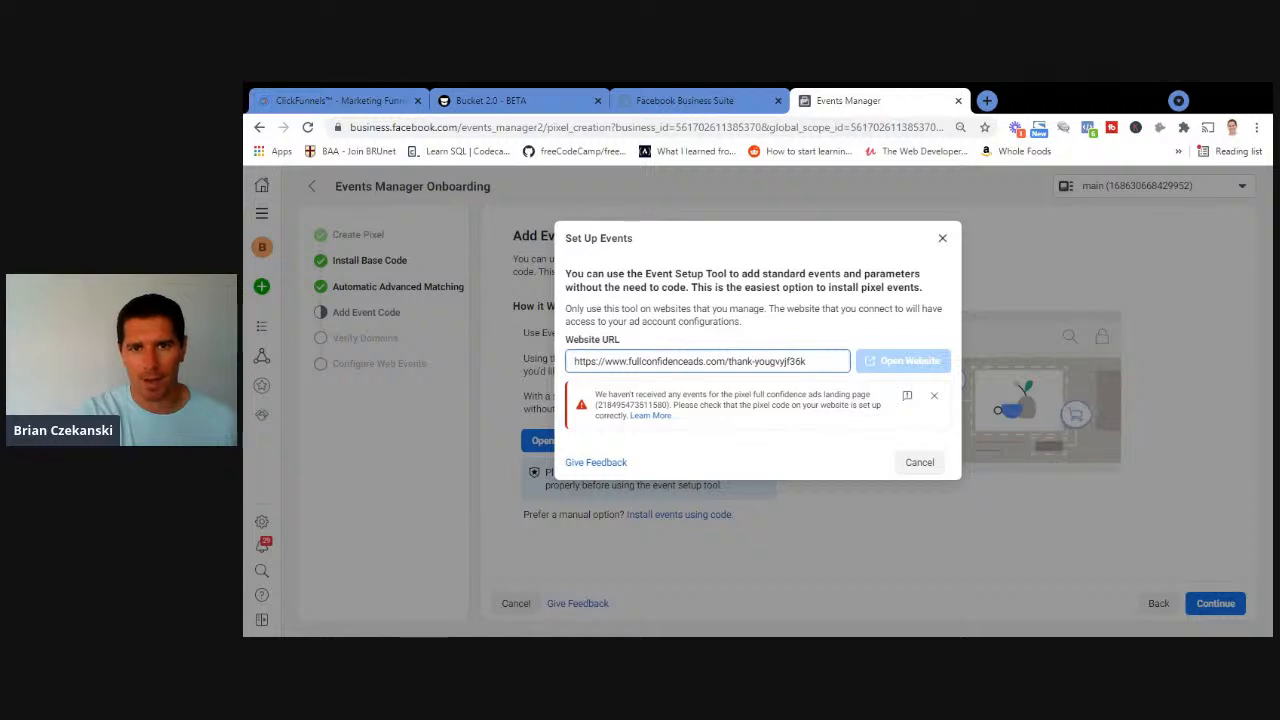
{"action": "left_click", "coordinate": [918, 462]}
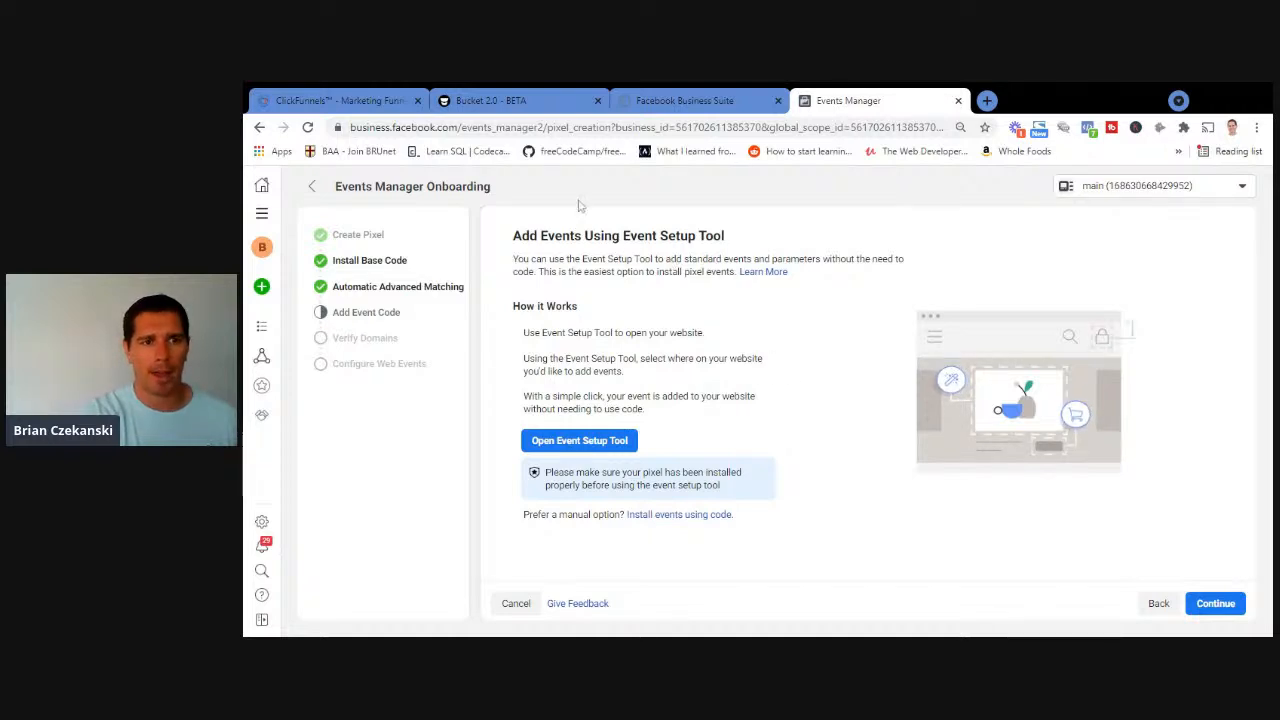
Switch to Bucket, open the funnel's Tracking Codes settings and select the entire Lead event snippet in the body tracking code
{"action": "left_click", "coordinate": [527, 108]}
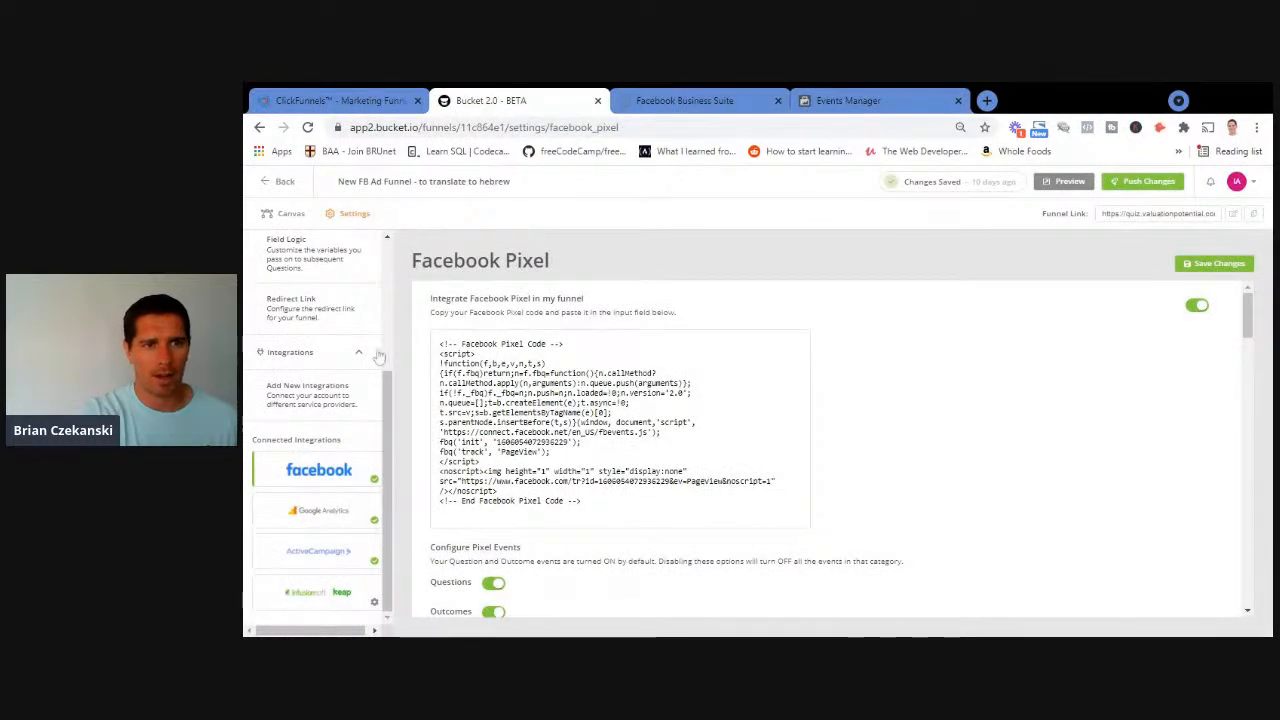
{"action": "left_click_drag", "start_coordinate": [386, 388], "coordinate": [386, 275]}
{"action": "left_click", "coordinate": [316, 322]}
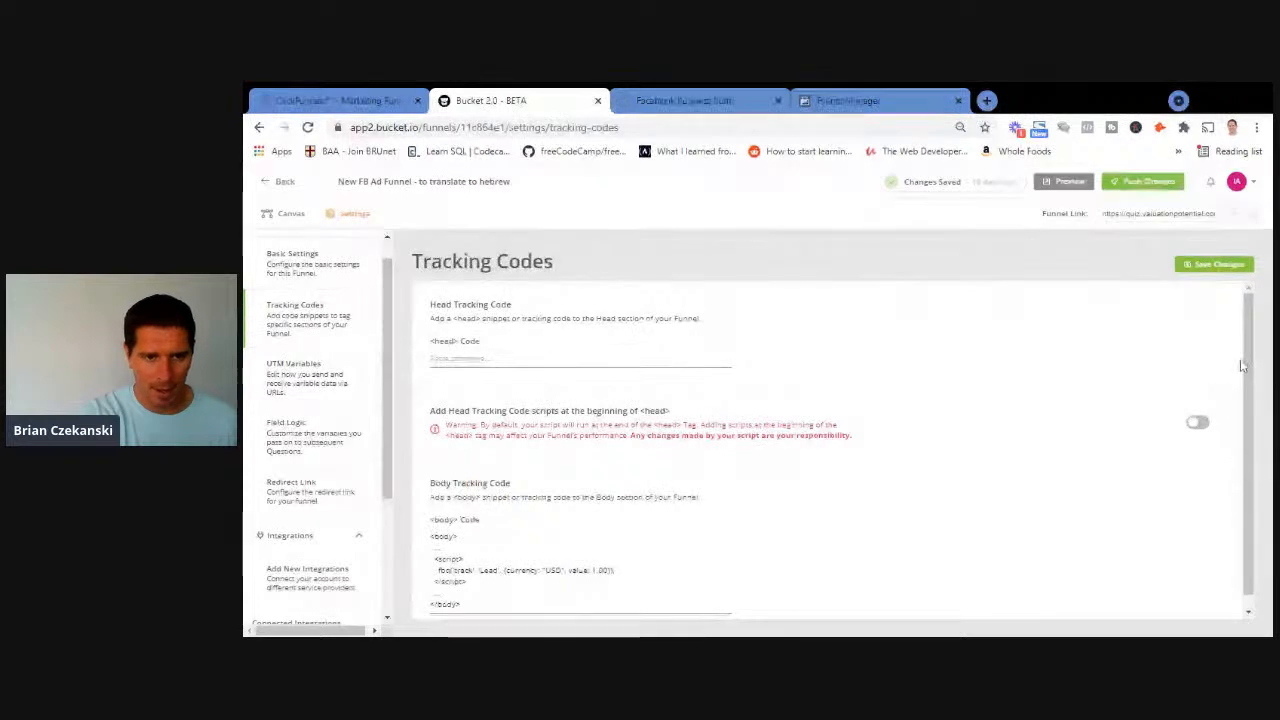
{"action": "scroll", "coordinate": [1241, 366], "scroll_direction": "down", "scroll_amount": 1}
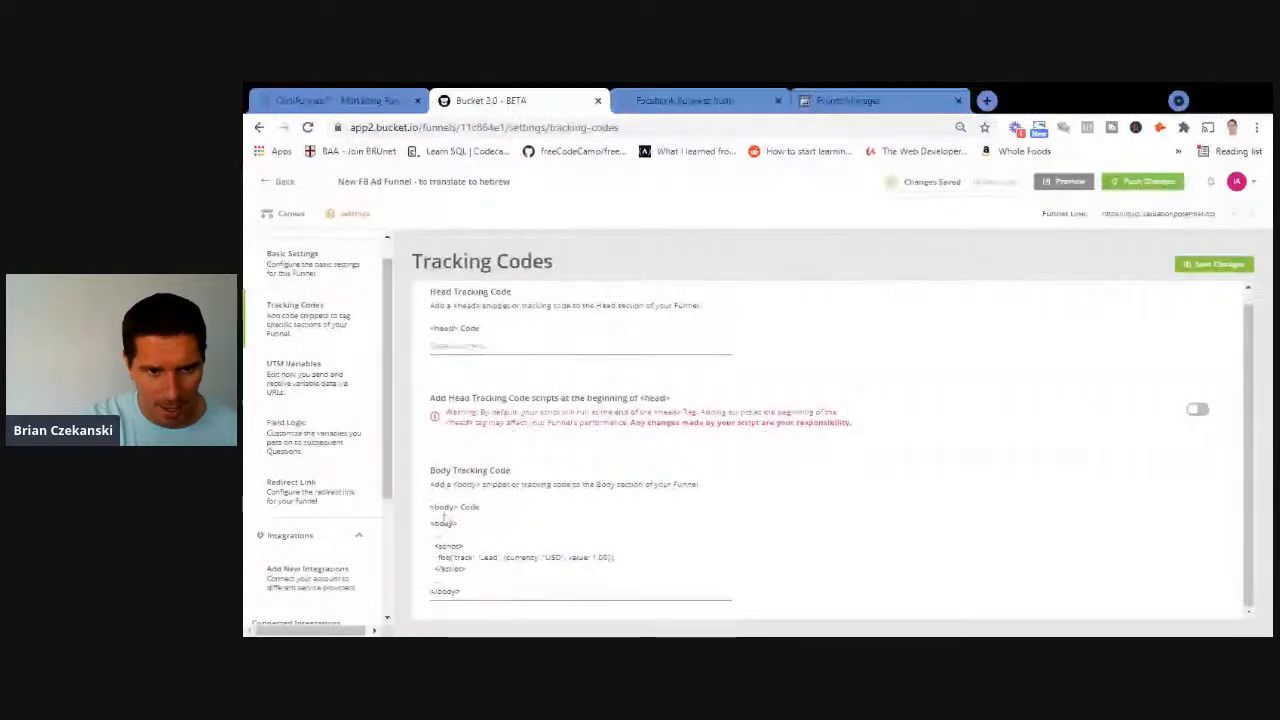
{"action": "left_click_drag", "start_coordinate": [442, 535], "coordinate": [430, 535]}
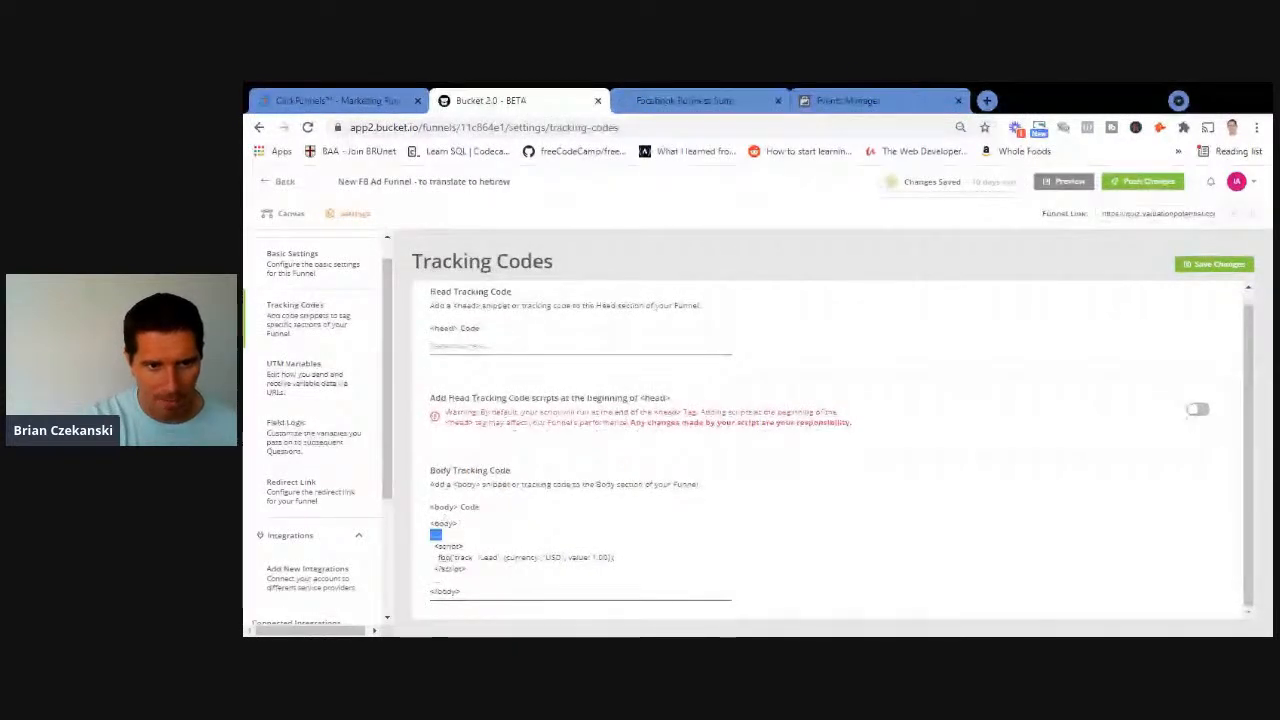
{"action": "key", "text": "BackSpace"}
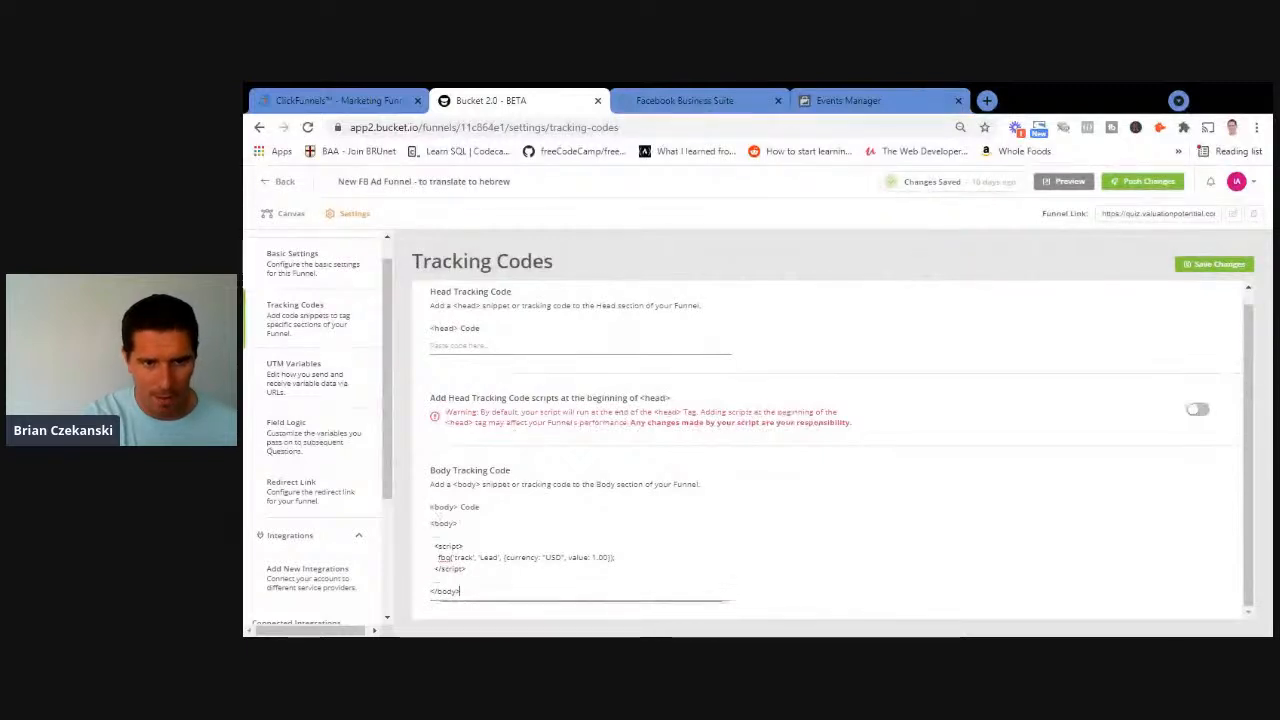
{"action": "left_click_drag", "start_coordinate": [460, 592], "coordinate": [424, 502]}
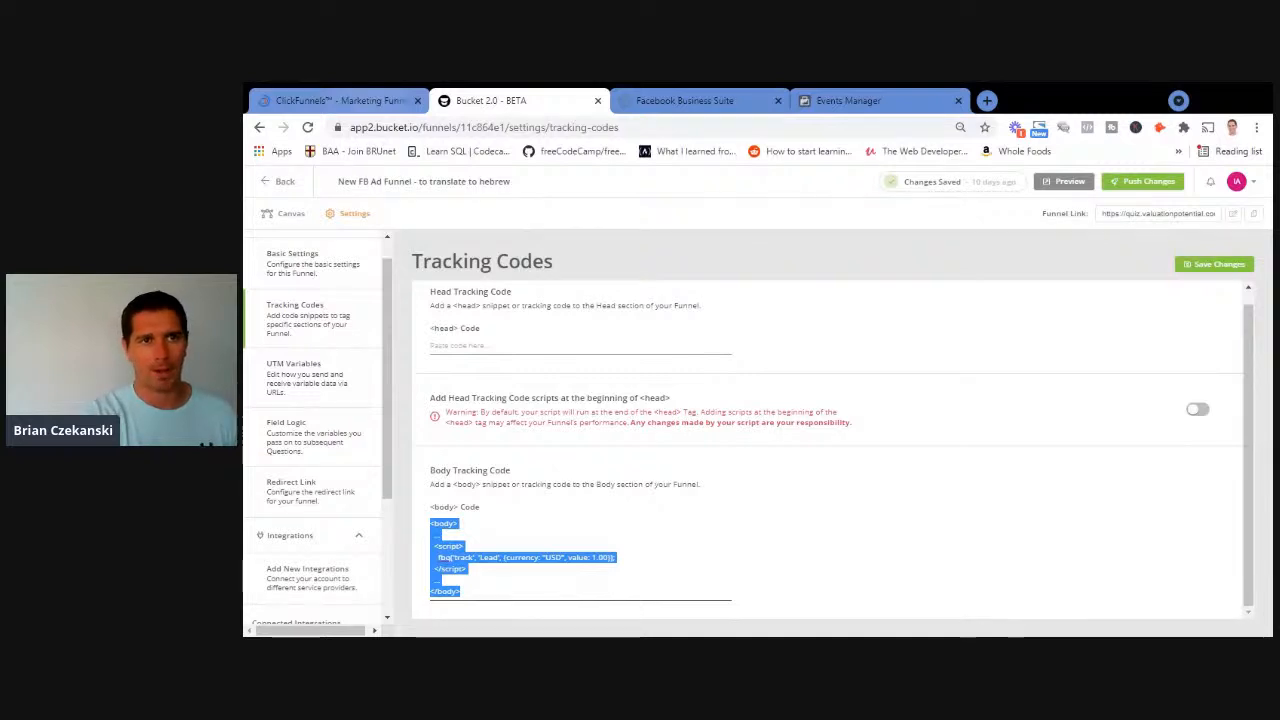
Open the Thank You page in the ClickFunnels page editor and check its Facebook Pixel integration settings
{"action": "left_click", "coordinate": [369, 101]}
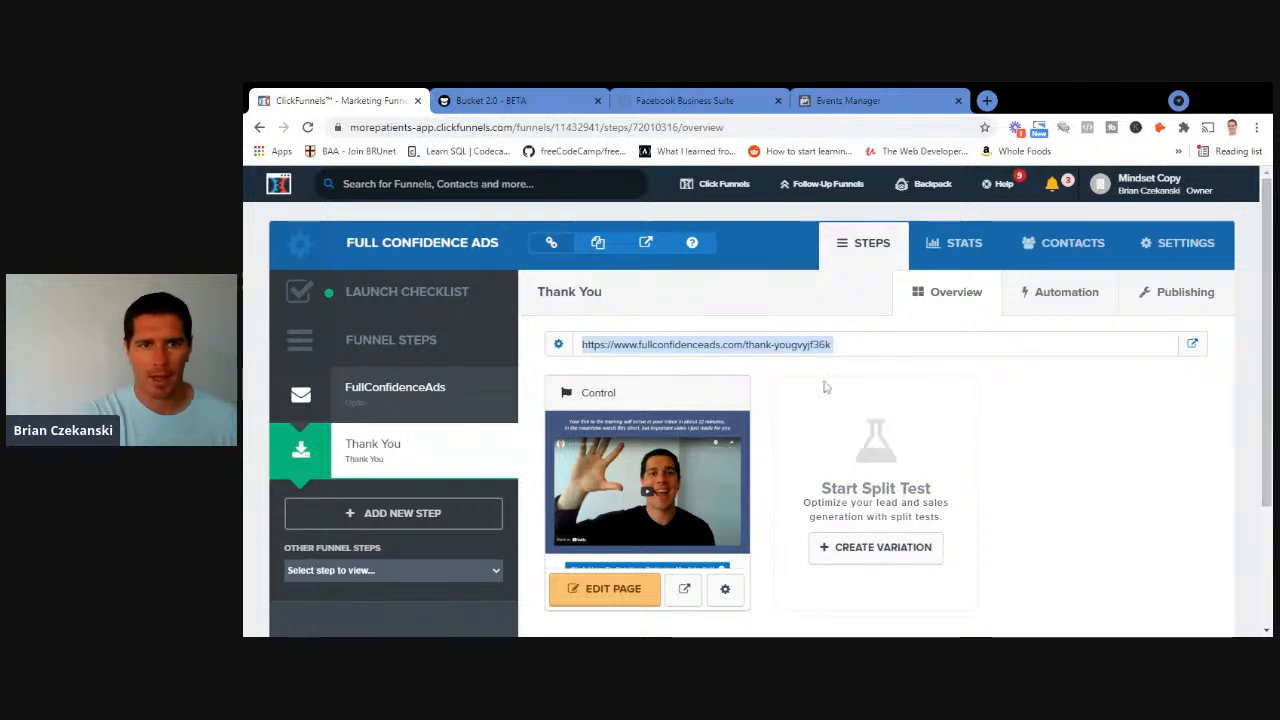
{"action": "left_click", "coordinate": [600, 600]}
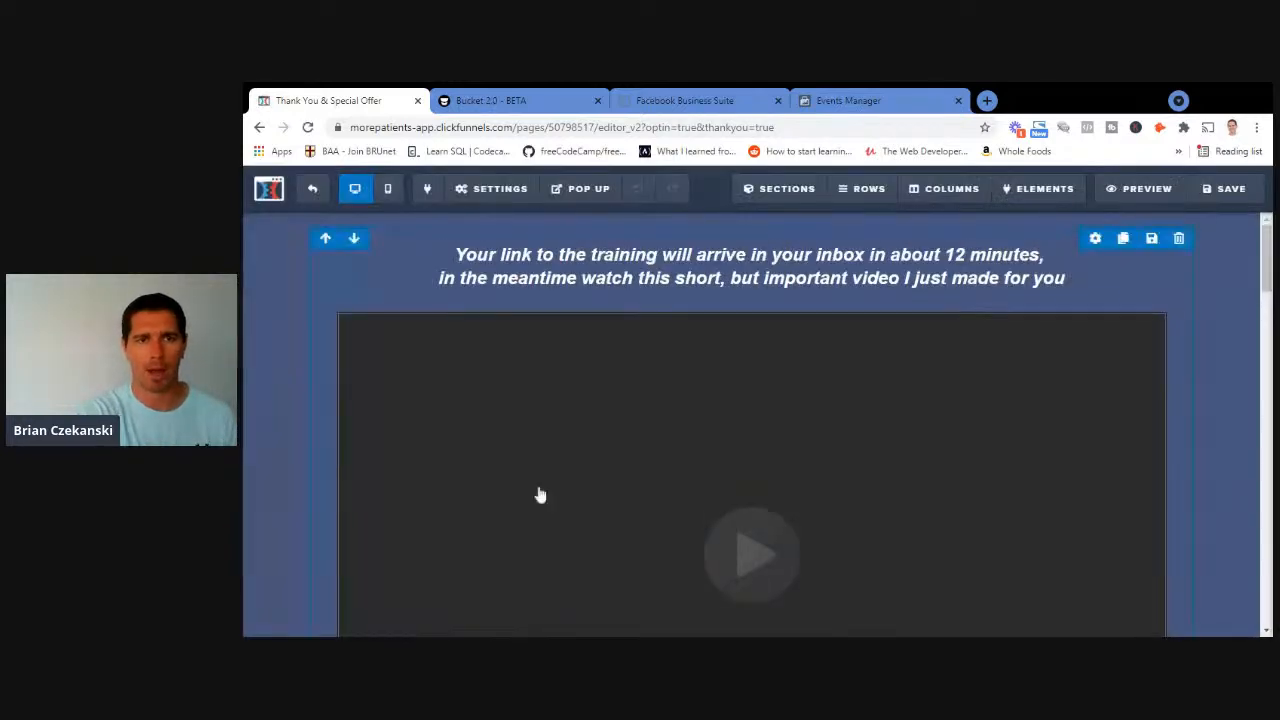
{"action": "mouse_move", "coordinate": [483, 193]}
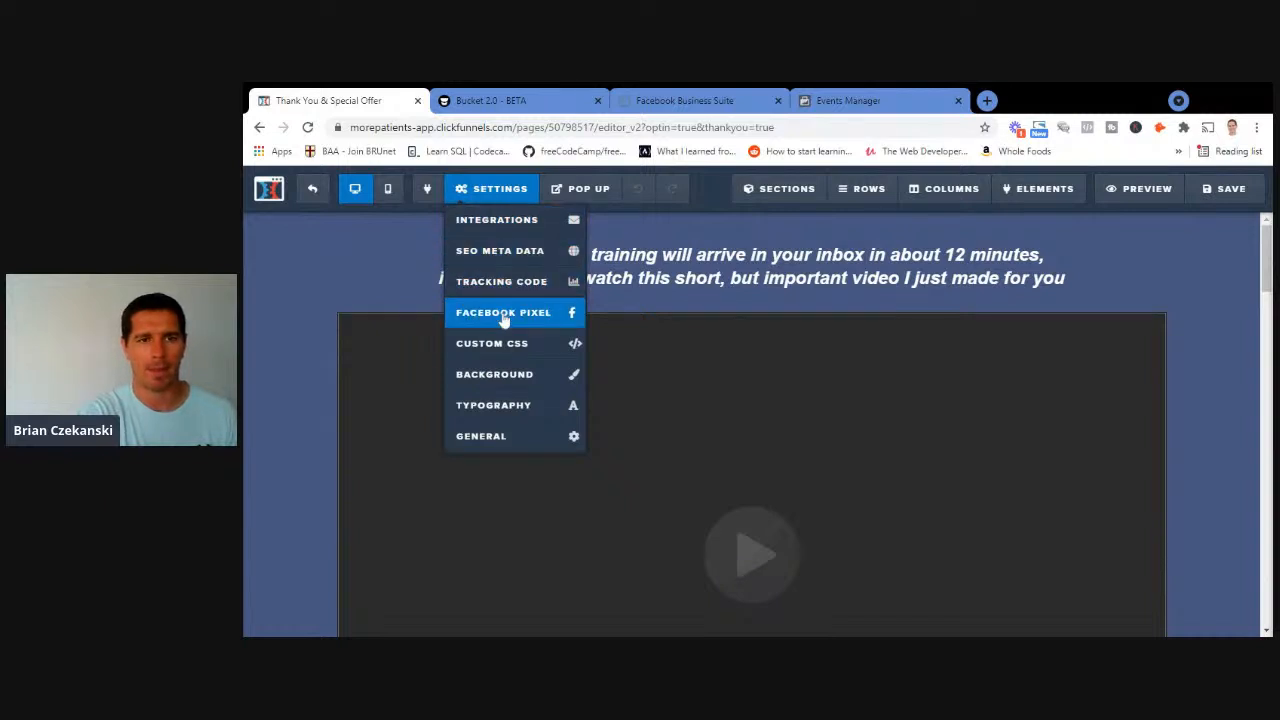
{"action": "left_click", "coordinate": [503, 313]}
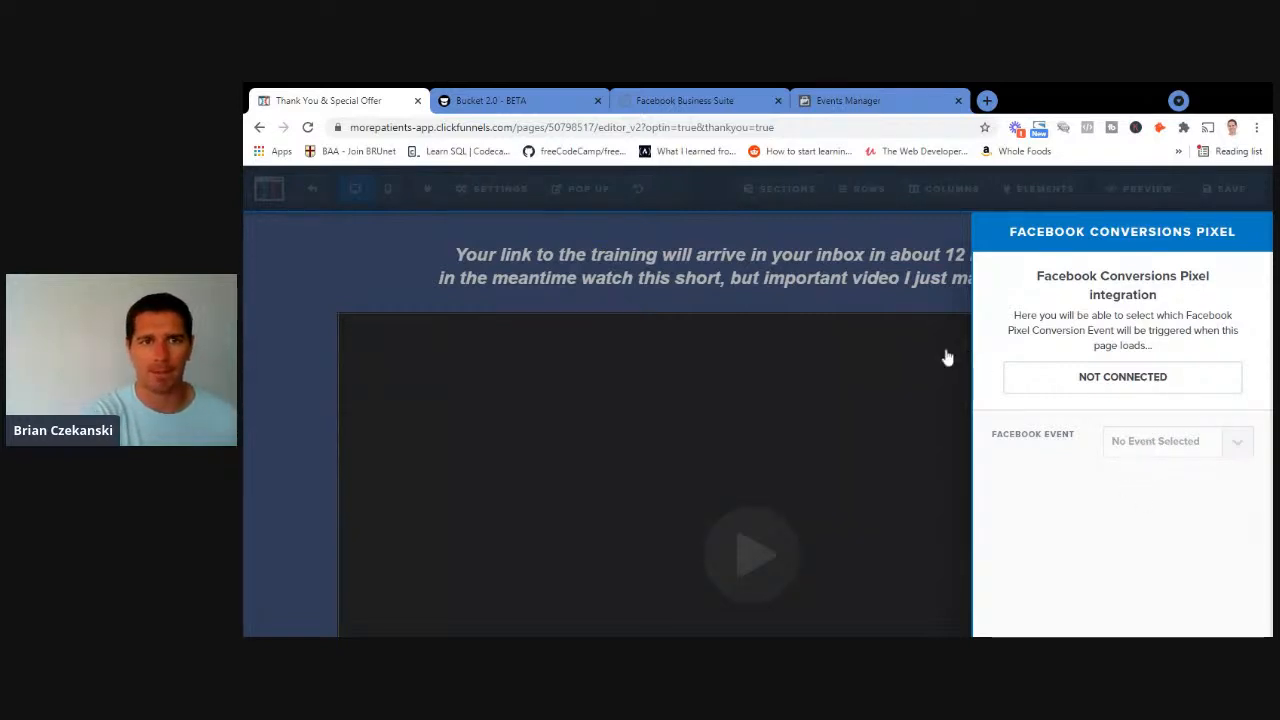
{"action": "left_click", "coordinate": [298, 263]}
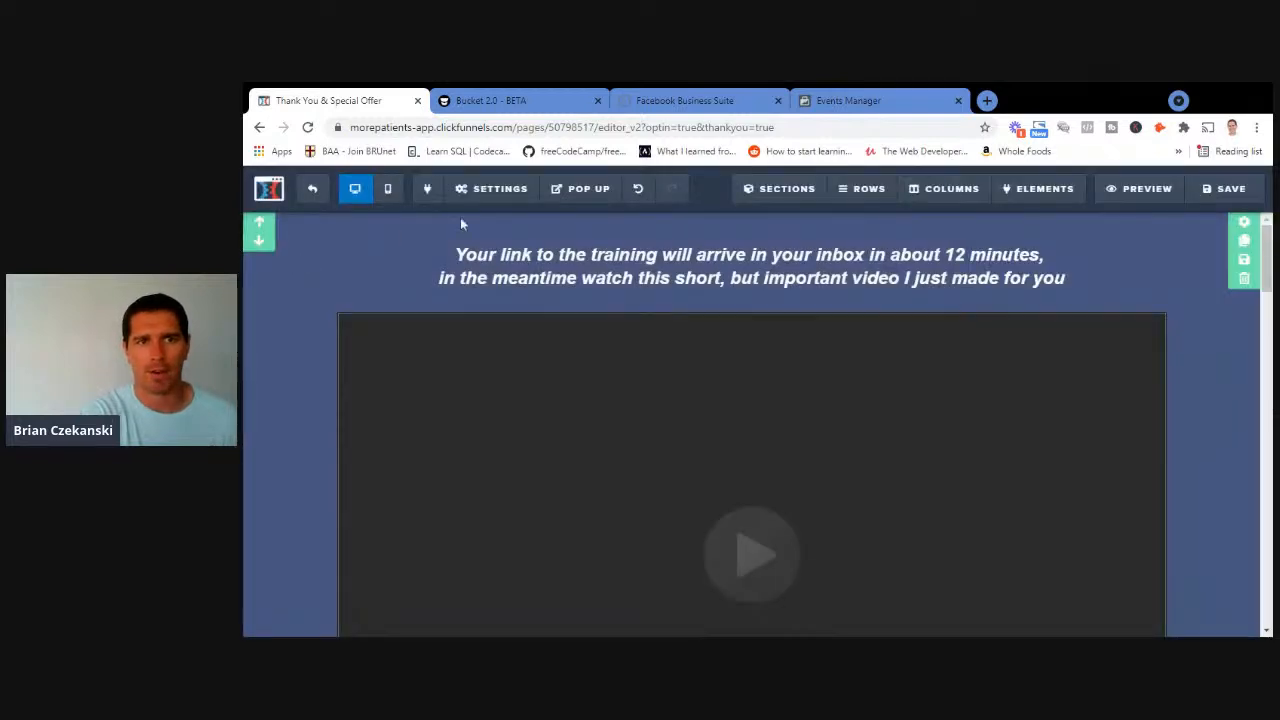
Paste the Lead event snippet with currency USD and value 1.00 into the Thank You page's footer tracking code and save the page
{"action": "left_click", "coordinate": [490, 193]}
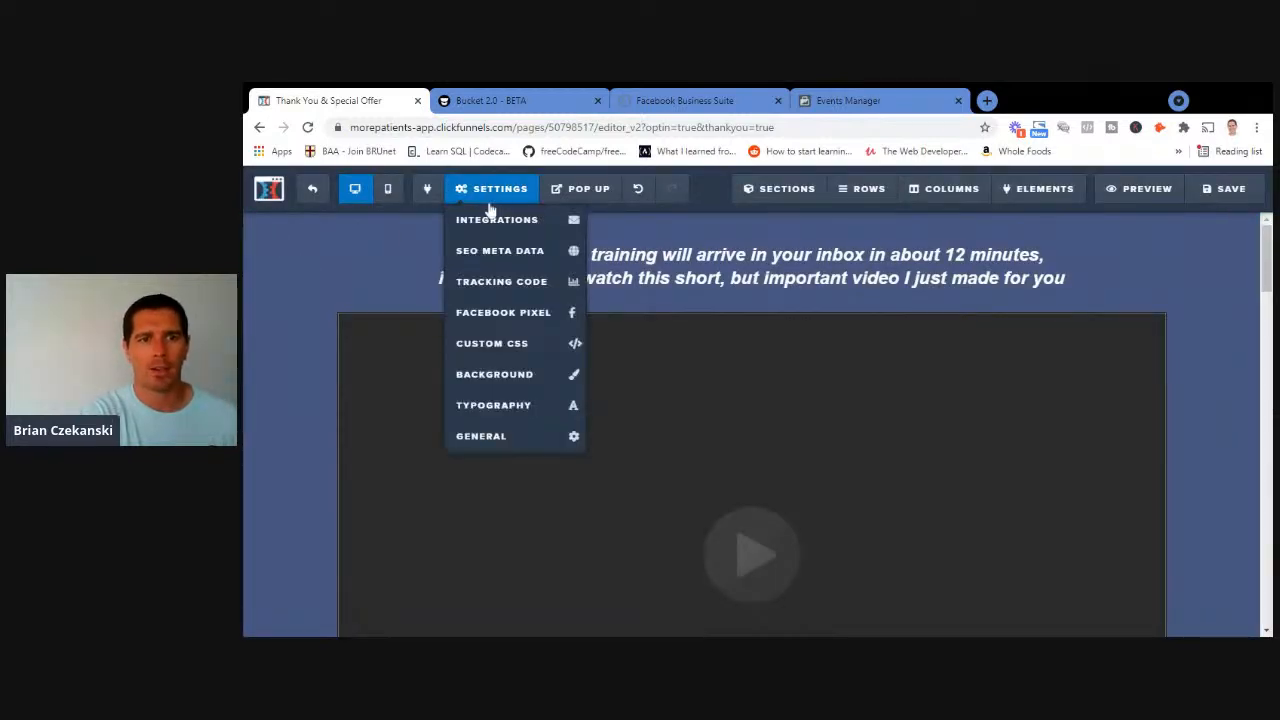
{"action": "left_click", "coordinate": [500, 284]}
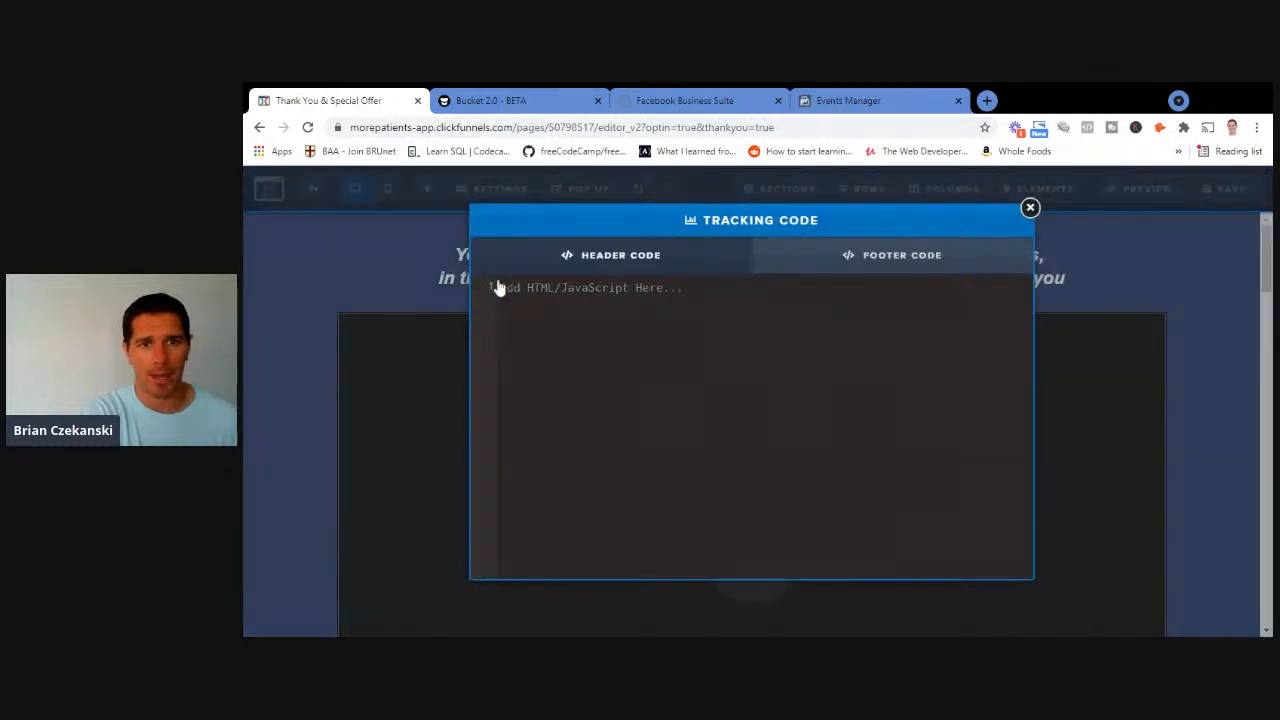
{"action": "left_click", "coordinate": [864, 264]}
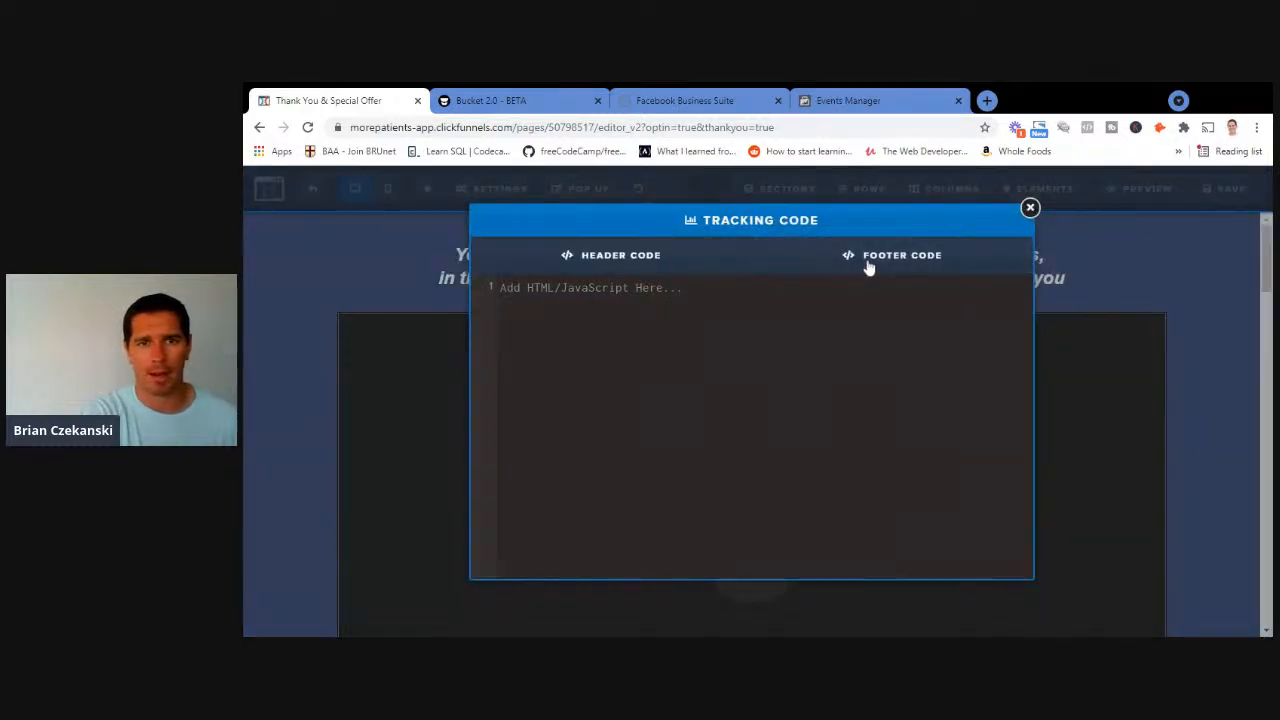
{"action": "left_click", "coordinate": [867, 265]}
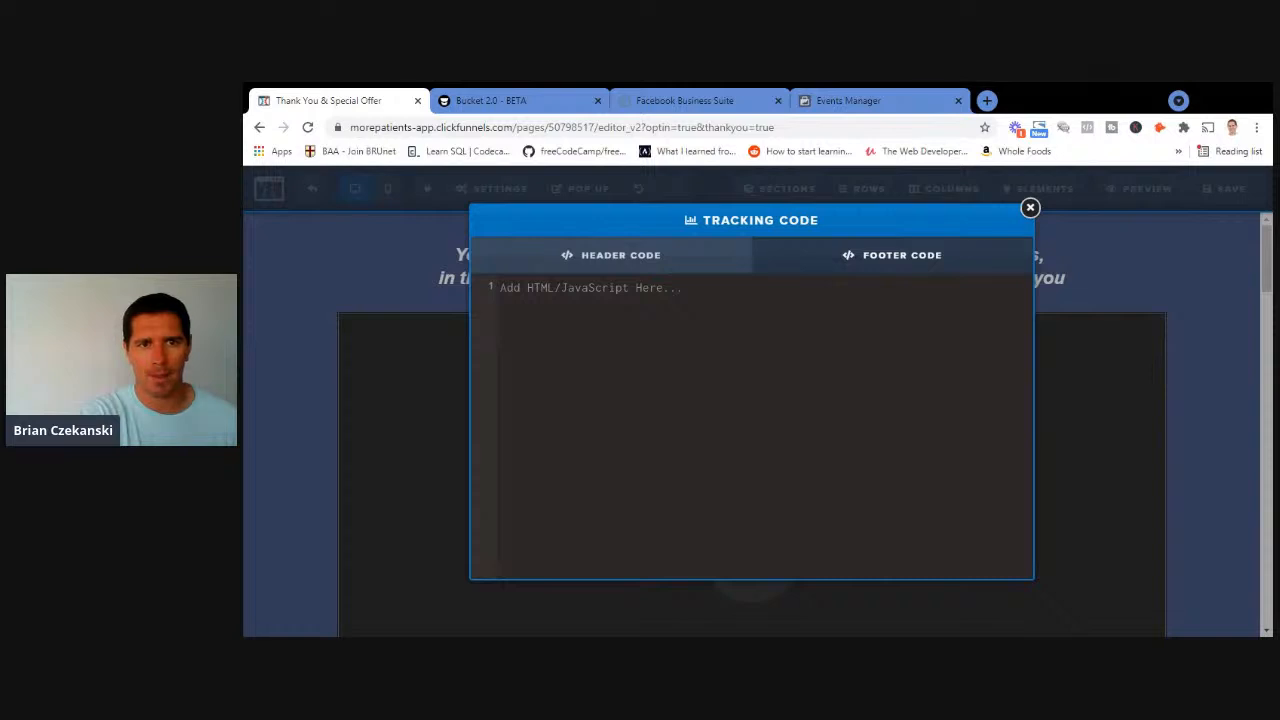
{"action": "type", "text": "<body>      <script>     fbq('track', 'Lead', {currency: \"USD\", value: 1.00});   </script>    </body>"}
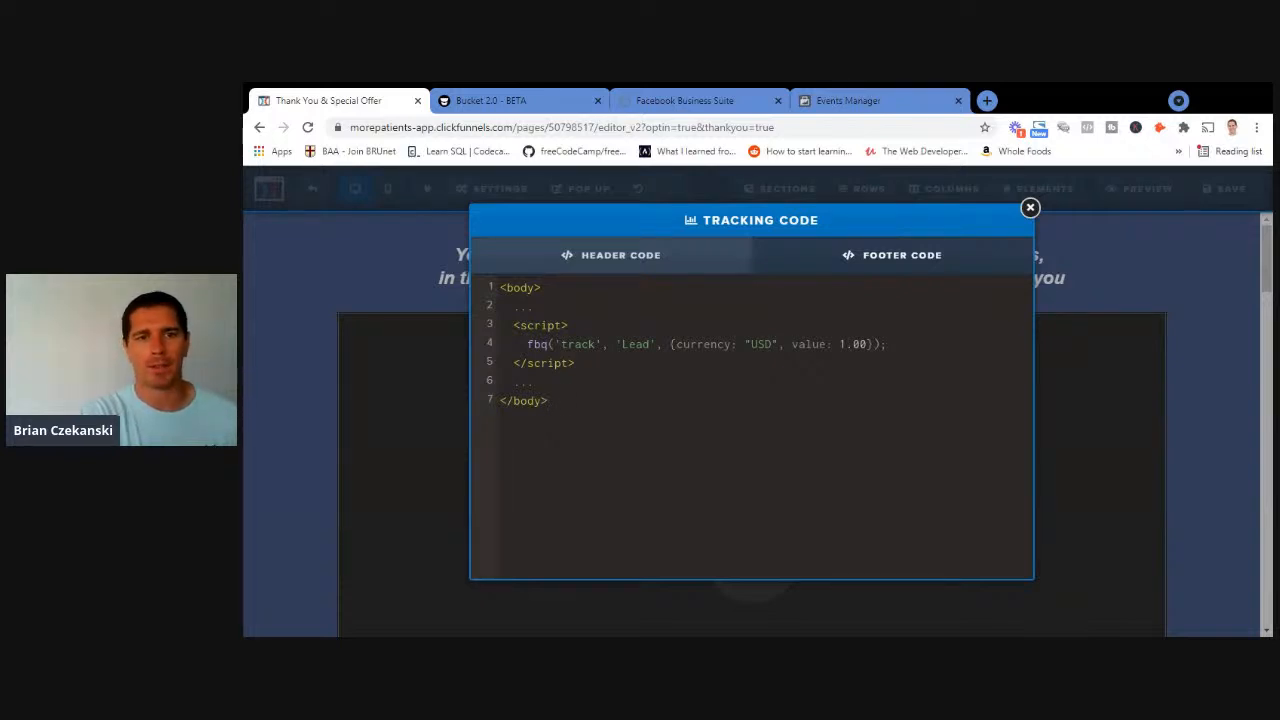
{"action": "left_click", "coordinate": [1030, 209]}
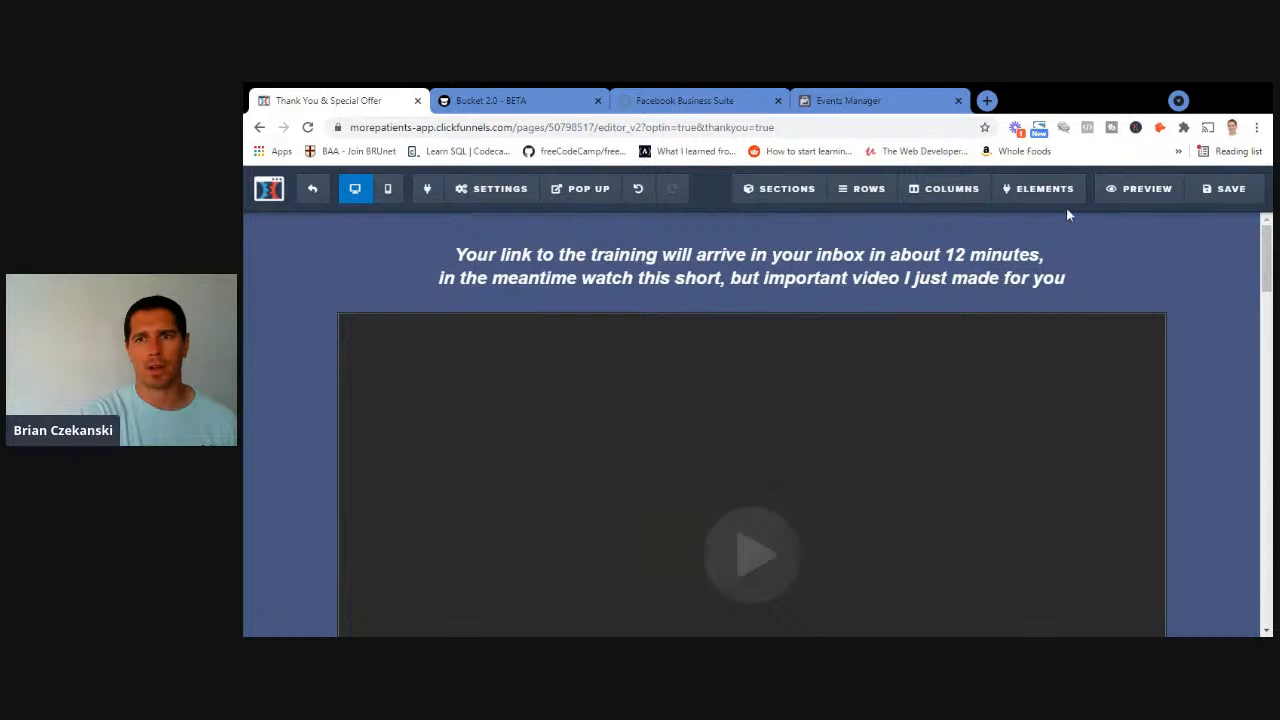
{"action": "left_click", "coordinate": [1233, 194]}
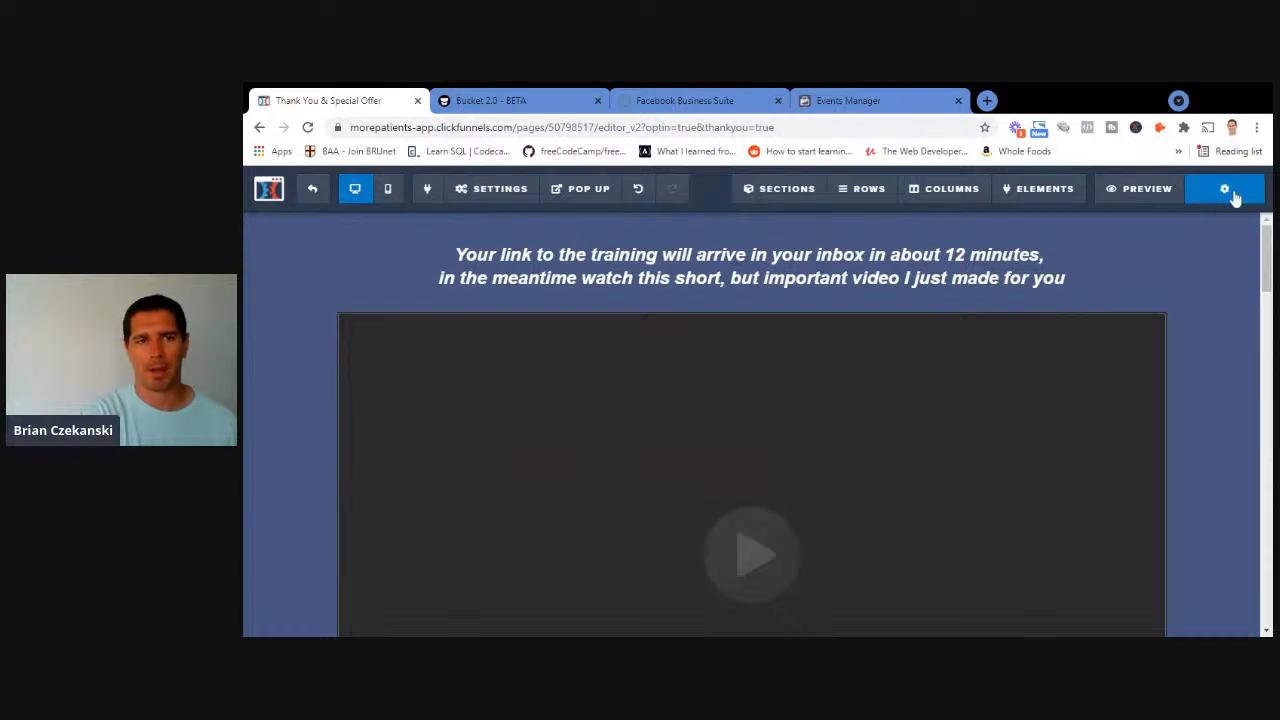
Preview the Thank You page and close the preview, and switch to Bucket to review the Lead snippet in the body tracking code
{"action": "left_click", "coordinate": [1148, 189]}
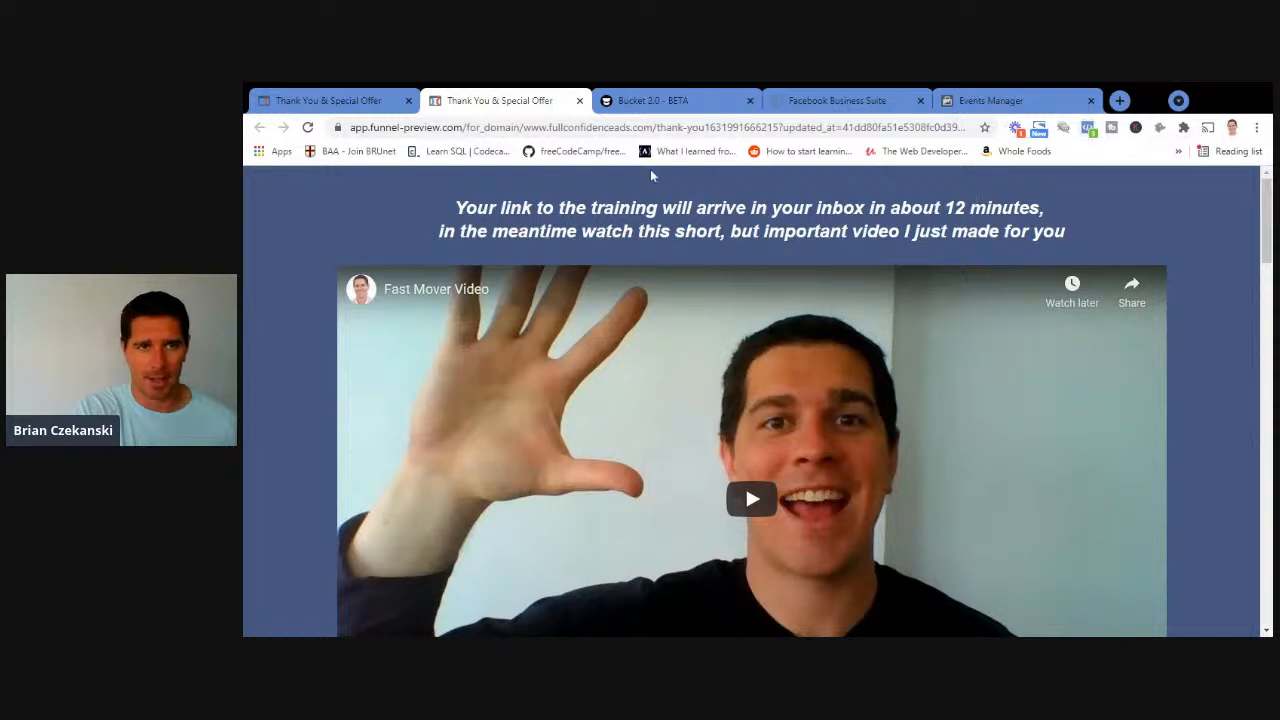
{"action": "left_click", "coordinate": [580, 101]}
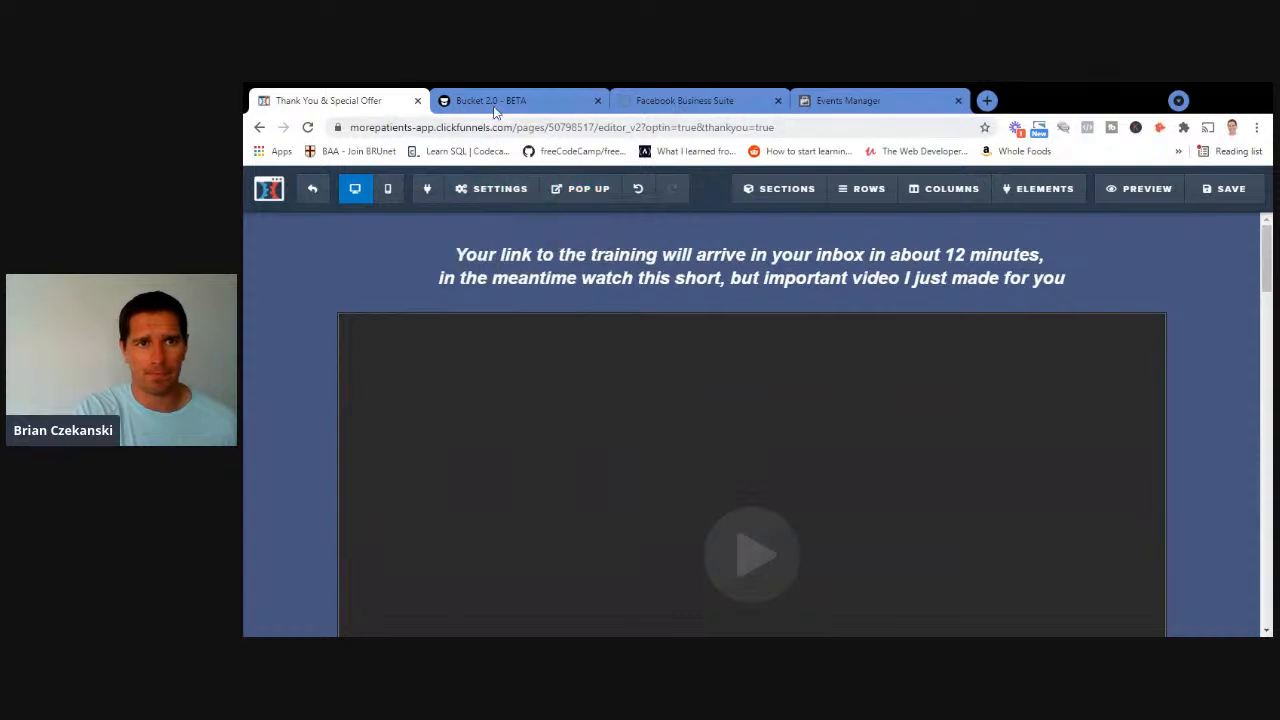
{"action": "left_click", "coordinate": [497, 104]}
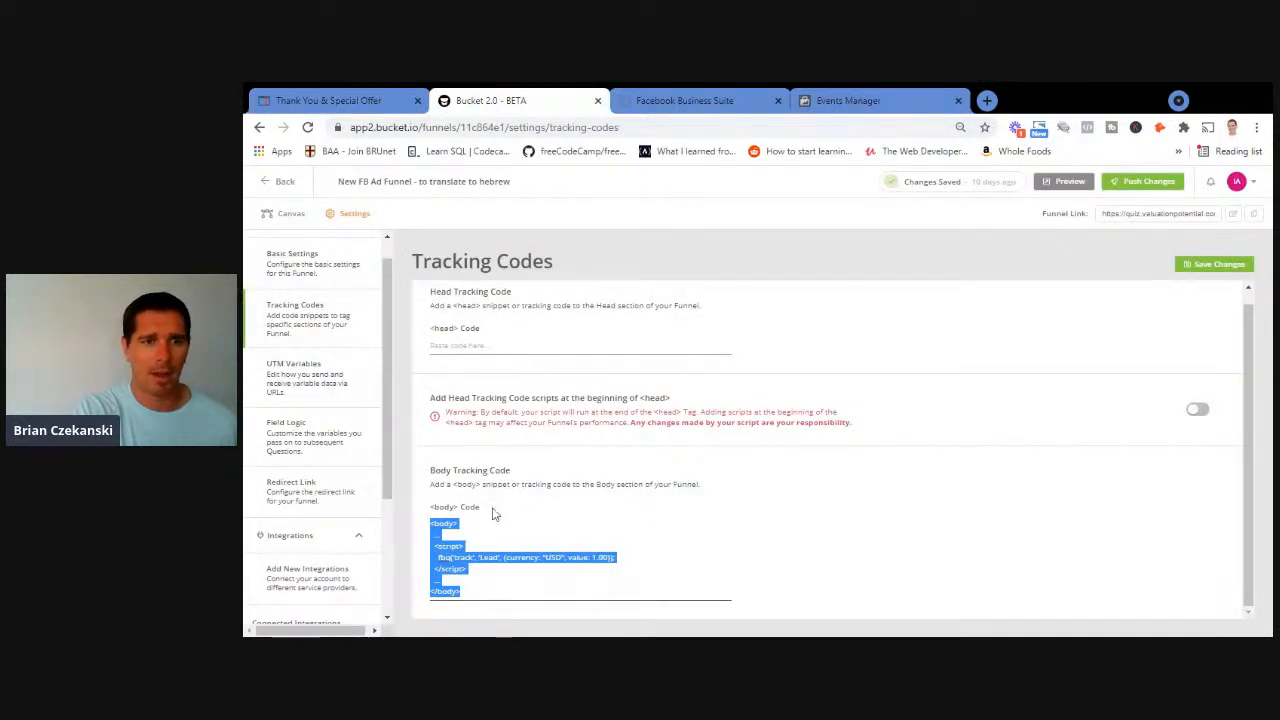
{"action": "left_click", "coordinate": [459, 523]}
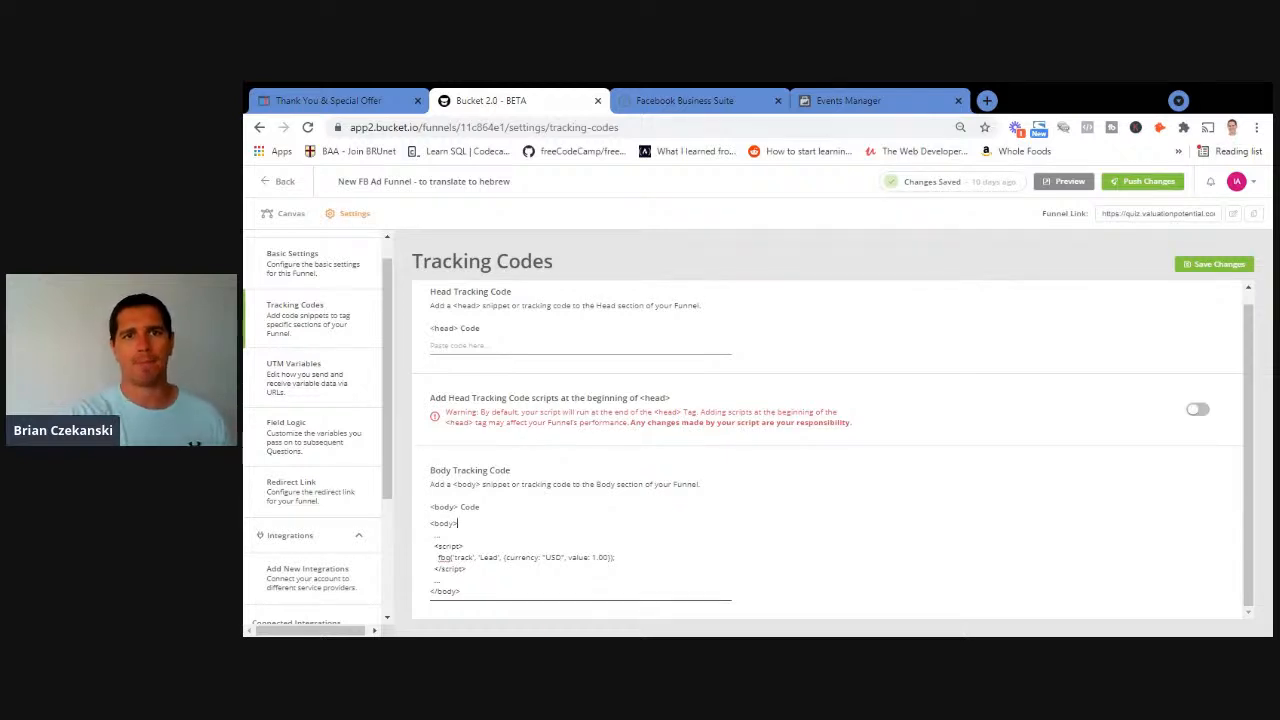
Switch to Events Manager, continue the pixel onboarding past Add Event Code and open the domain verification settings
{"action": "left_click", "coordinate": [842, 103]}
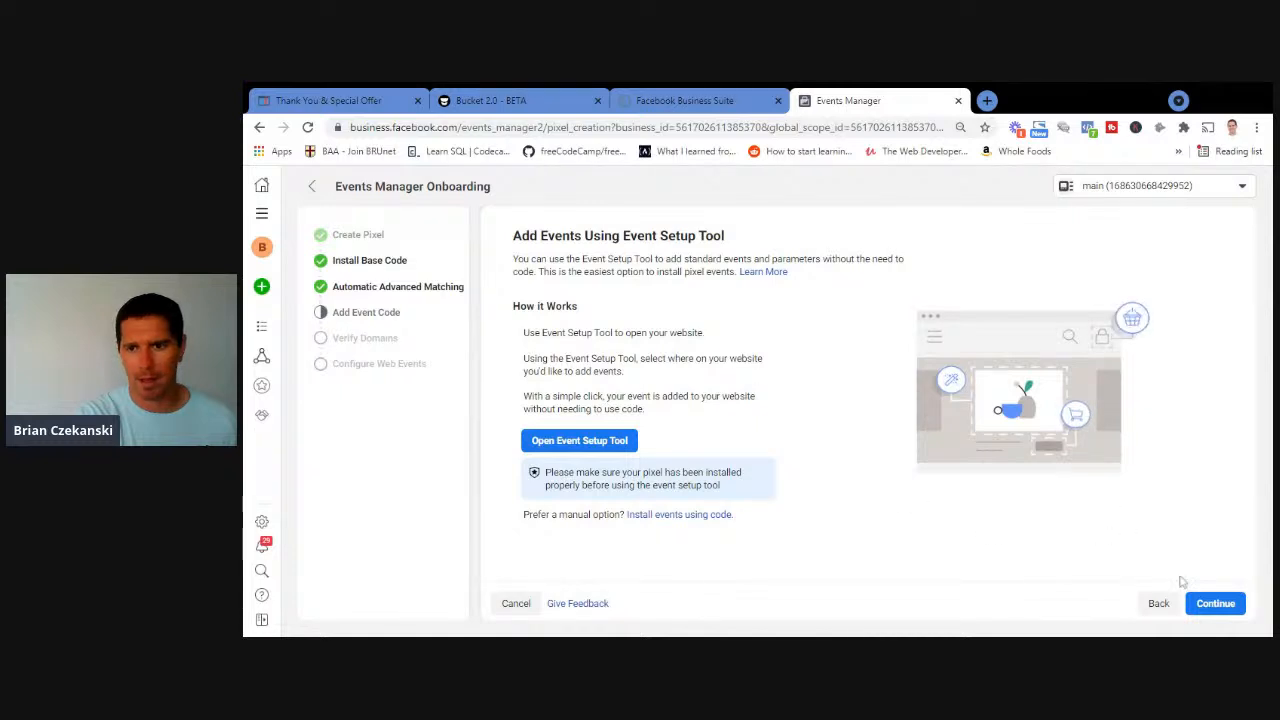
{"action": "left_click", "coordinate": [1215, 605]}
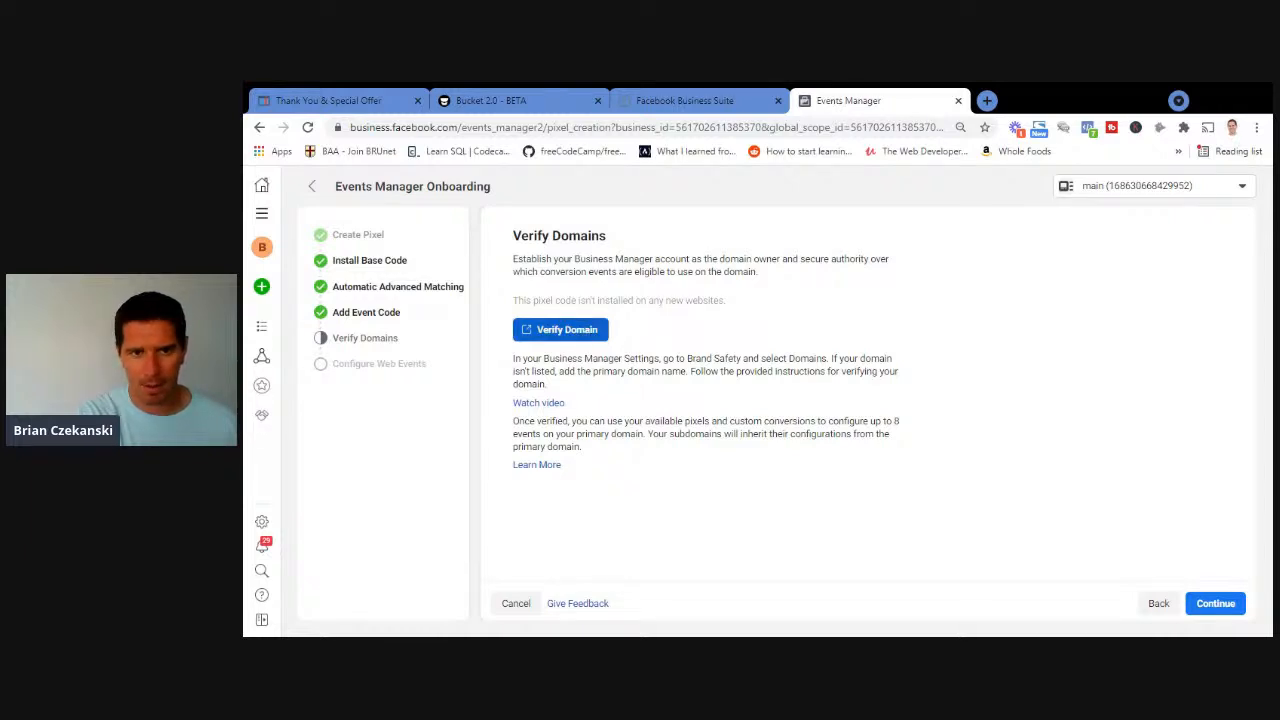
{"action": "left_click", "coordinate": [581, 331]}
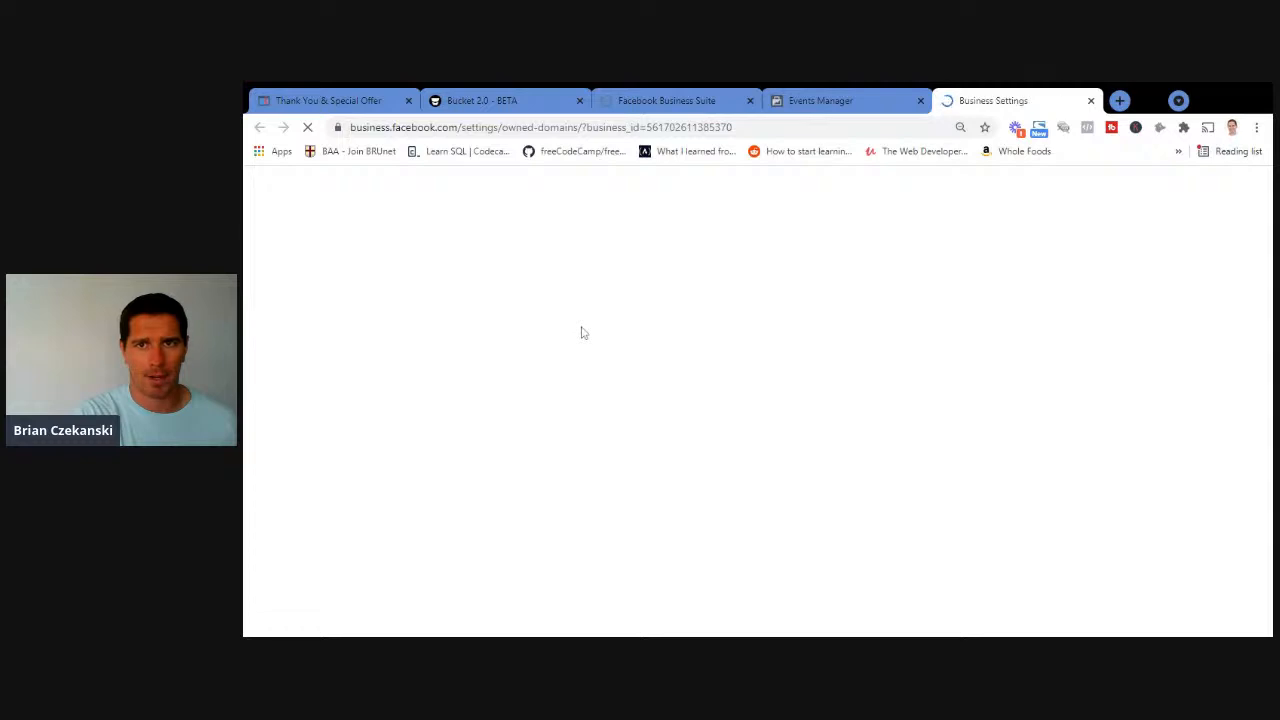